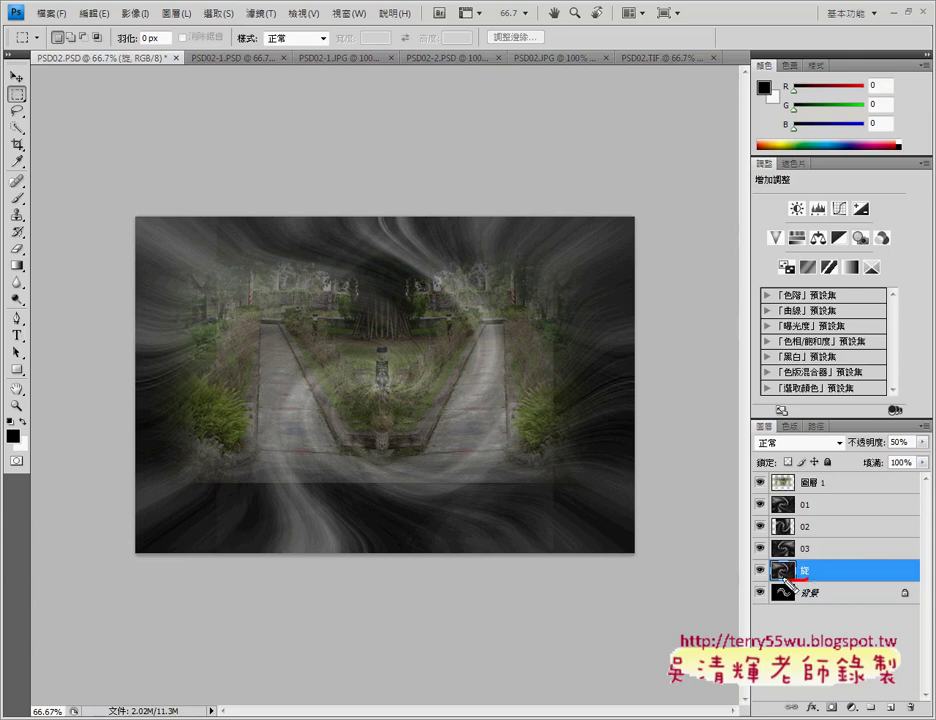
Annotate the 旋, 01–03 and 圖層 1 layers and PSD02-1.PSD tab, then check the PDF
{"action": "left_click_drag", "start_coordinate": [790, 563], "coordinate": [805, 572]}
{"action": "left_click_drag", "start_coordinate": [908, 441], "coordinate": [896, 448]}
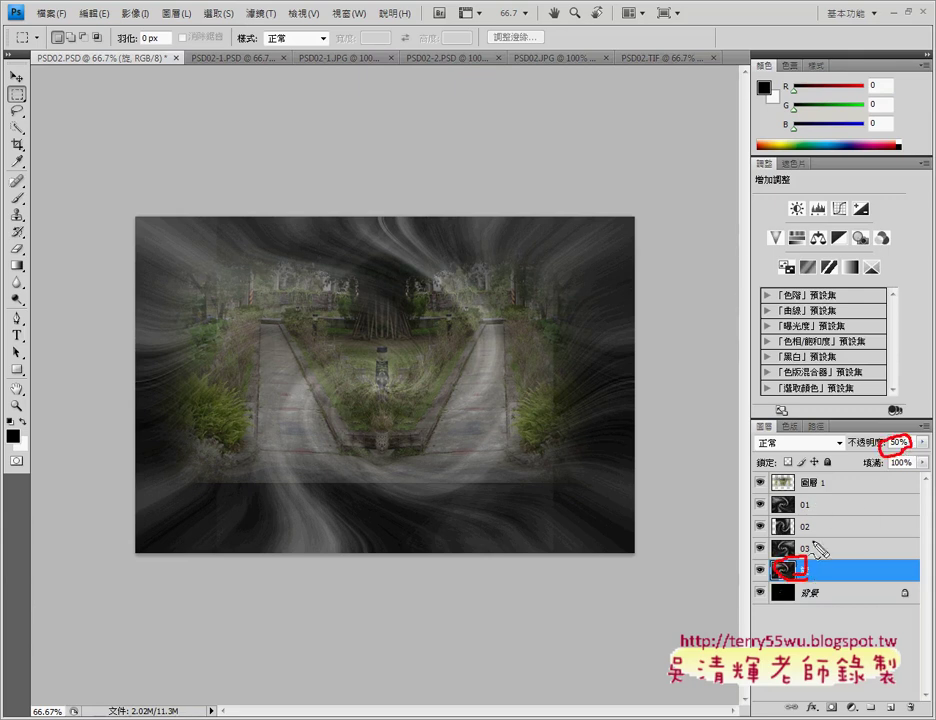
{"action": "mouse_move", "coordinate": [790, 548]}
{"action": "left_mouse_down"}
{"action": "mouse_move", "coordinate": [773, 501]}
{"action": "mouse_move", "coordinate": [815, 562]}
{"action": "left_mouse_up"}
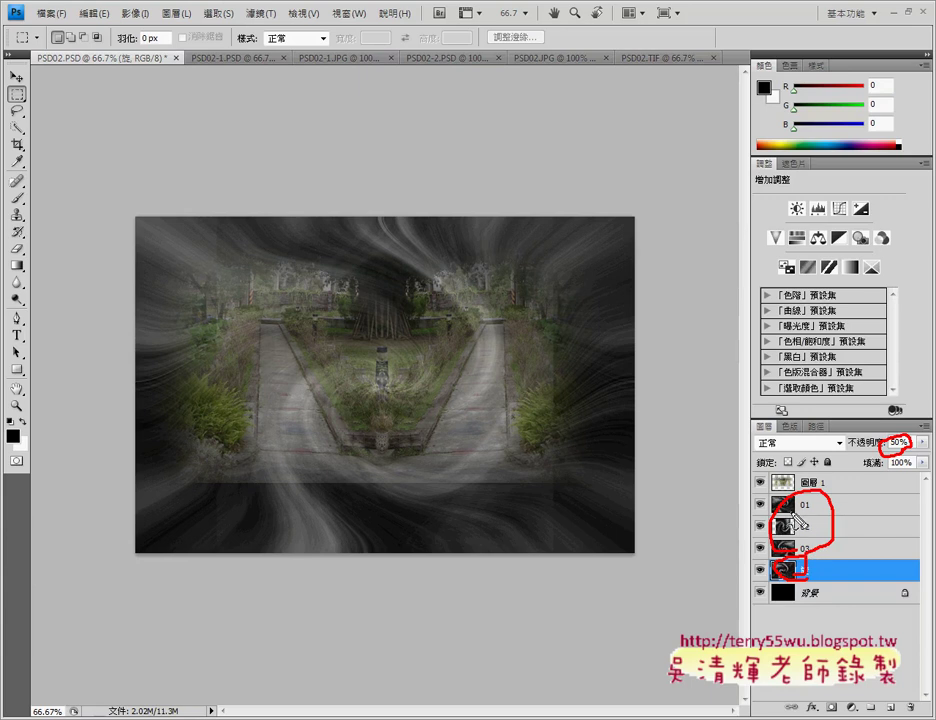
{"action": "left_click_drag", "start_coordinate": [811, 566], "coordinate": [817, 540]}
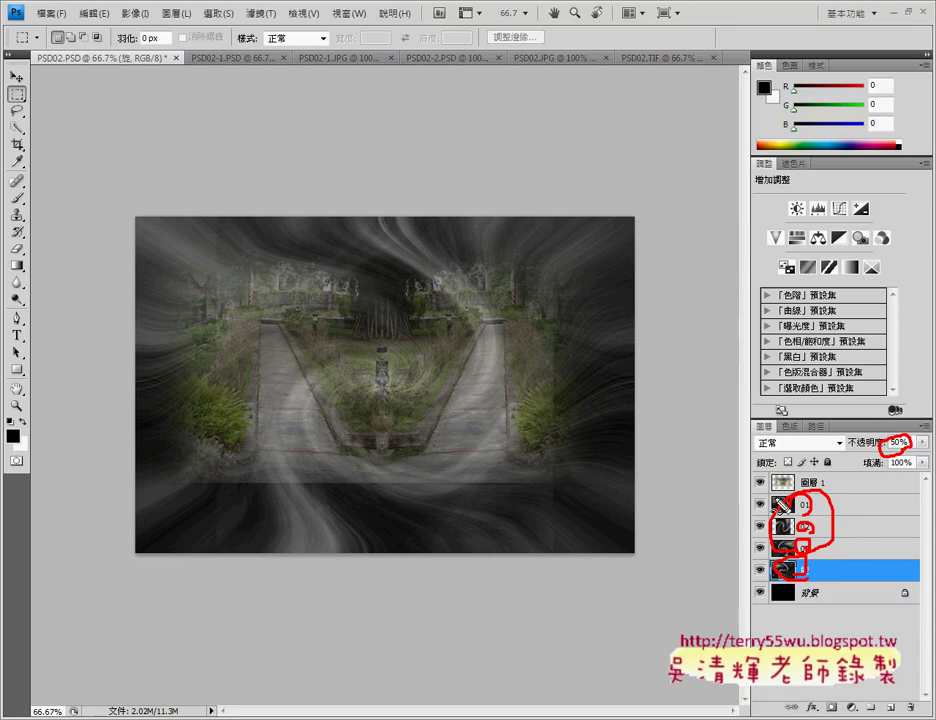
{"action": "left_click_drag", "start_coordinate": [739, 550], "coordinate": [746, 533]}
{"action": "left_click_drag", "start_coordinate": [803, 503], "coordinate": [748, 488]}
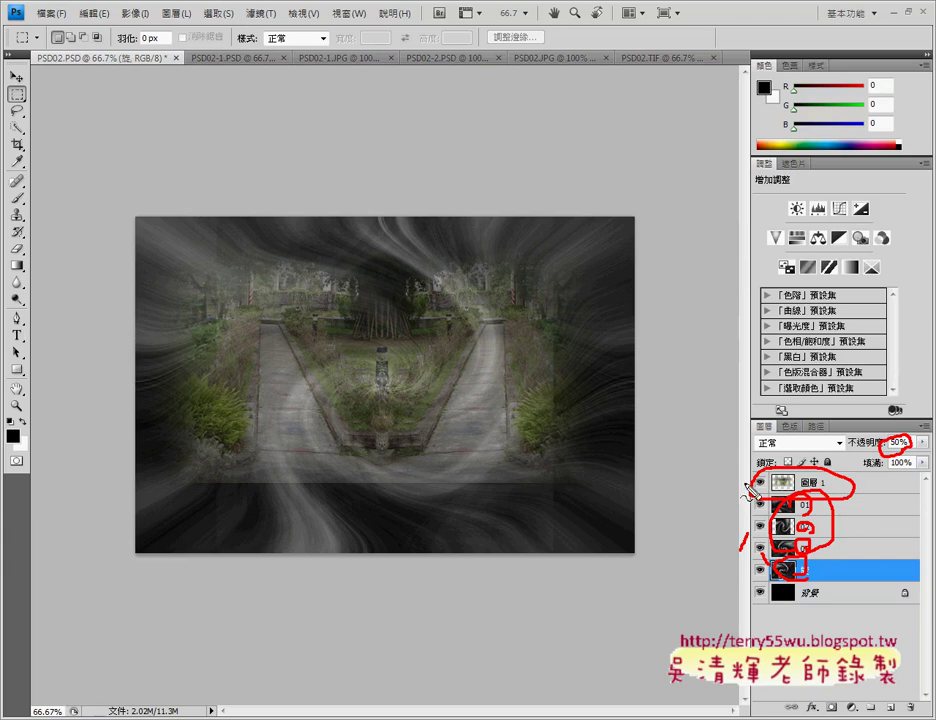
{"action": "mouse_move", "coordinate": [224, 72]}
{"action": "left_mouse_down"}
{"action": "mouse_move", "coordinate": [180, 62]}
{"action": "mouse_move", "coordinate": [192, 71]}
{"action": "left_mouse_up"}
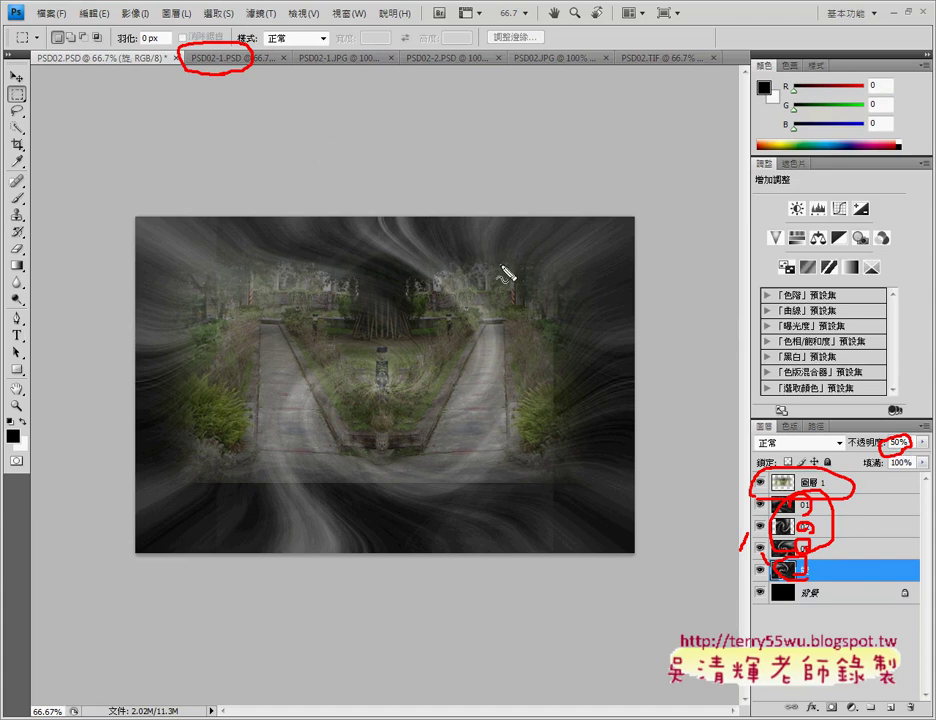
{"action": "left_click_drag", "start_coordinate": [258, 72], "coordinate": [795, 465]}
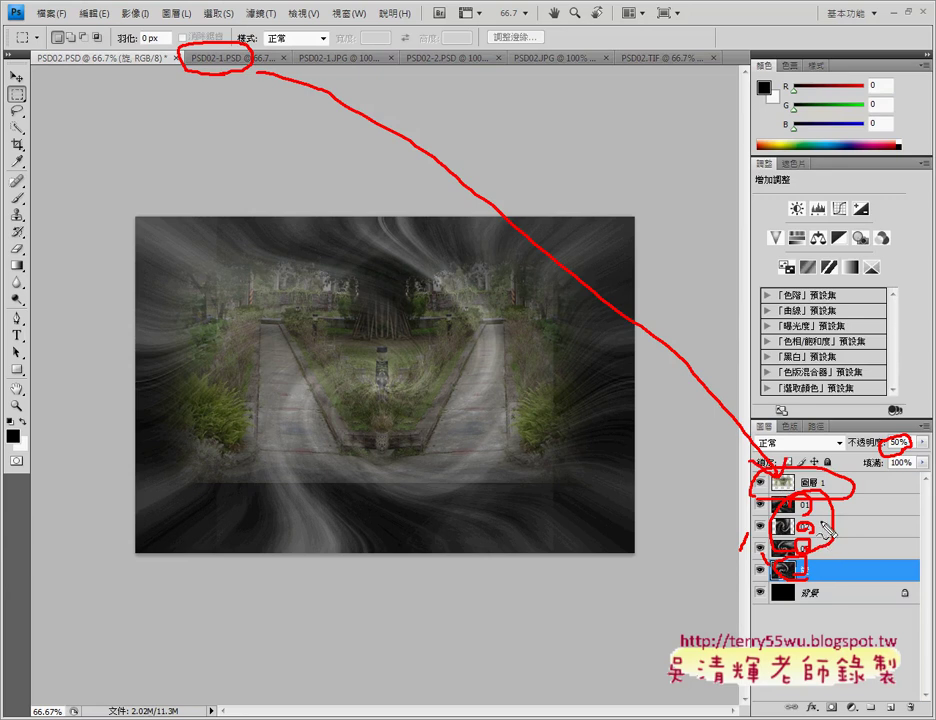
{"action": "mouse_move", "coordinate": [728, 506]}
{"action": "left_mouse_down"}
{"action": "mouse_move", "coordinate": [736, 484]}
{"action": "mouse_move", "coordinate": [776, 489]}
{"action": "left_mouse_up"}
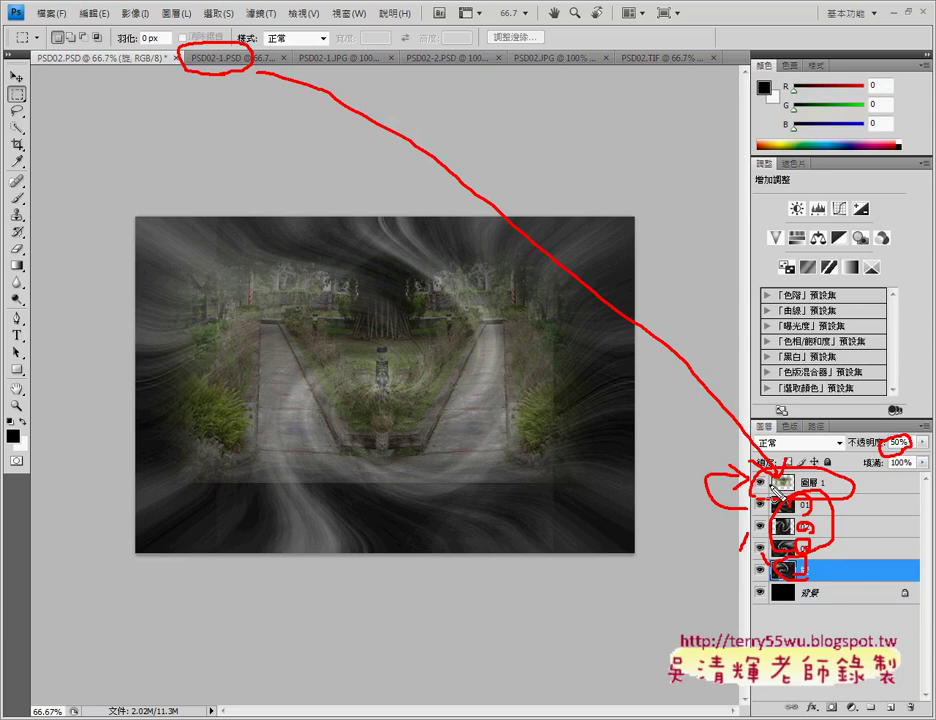
{"action": "key", "text": "Escape"}
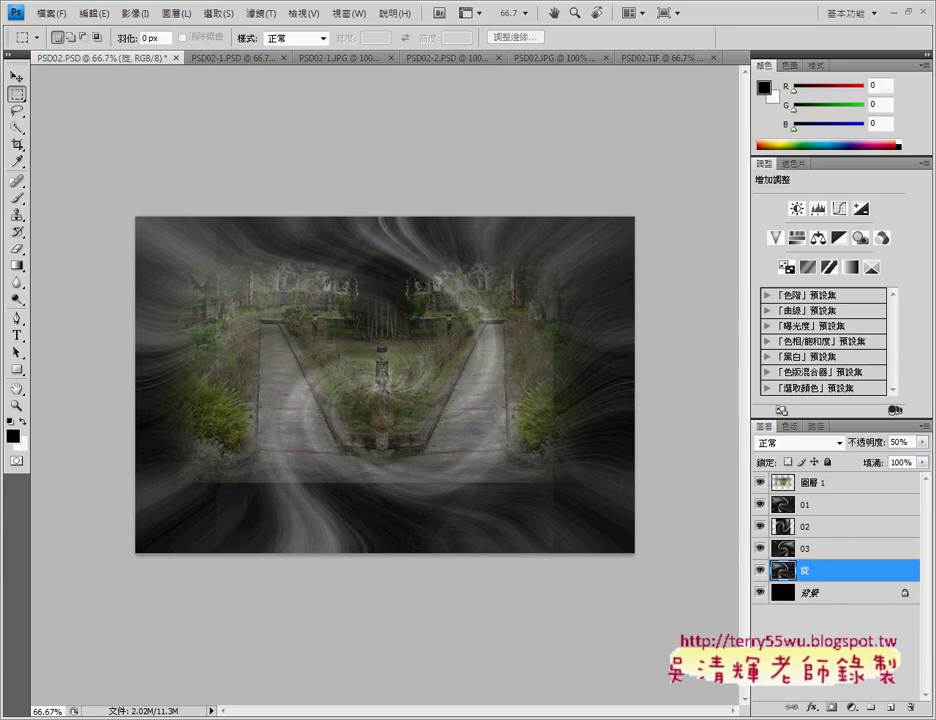
{"action": "key", "text": "alt+Tab"}
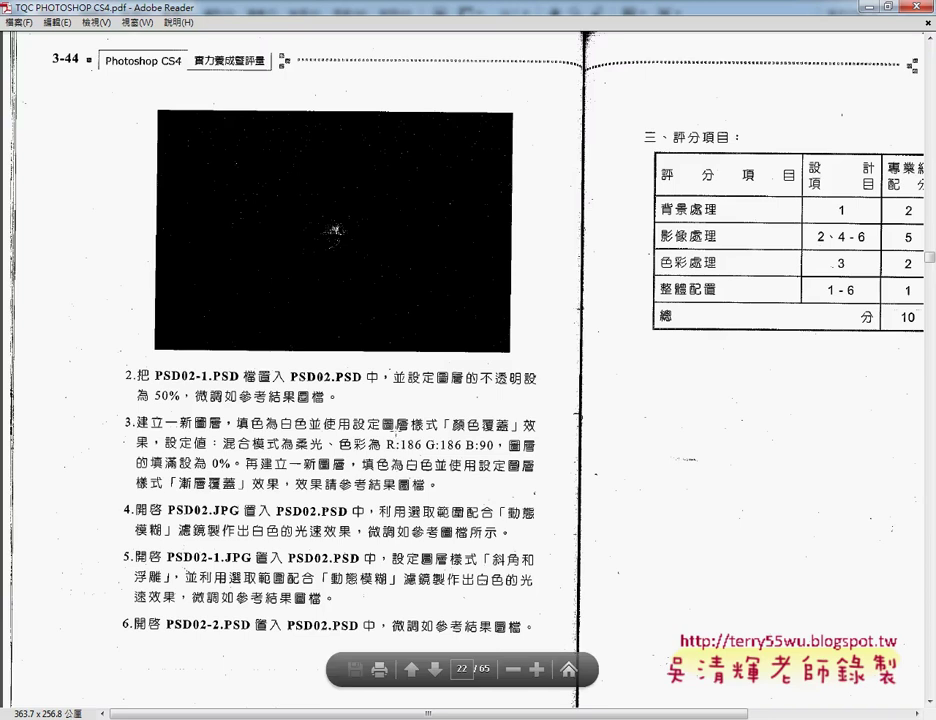
{"action": "key", "text": "alt+Tab"}
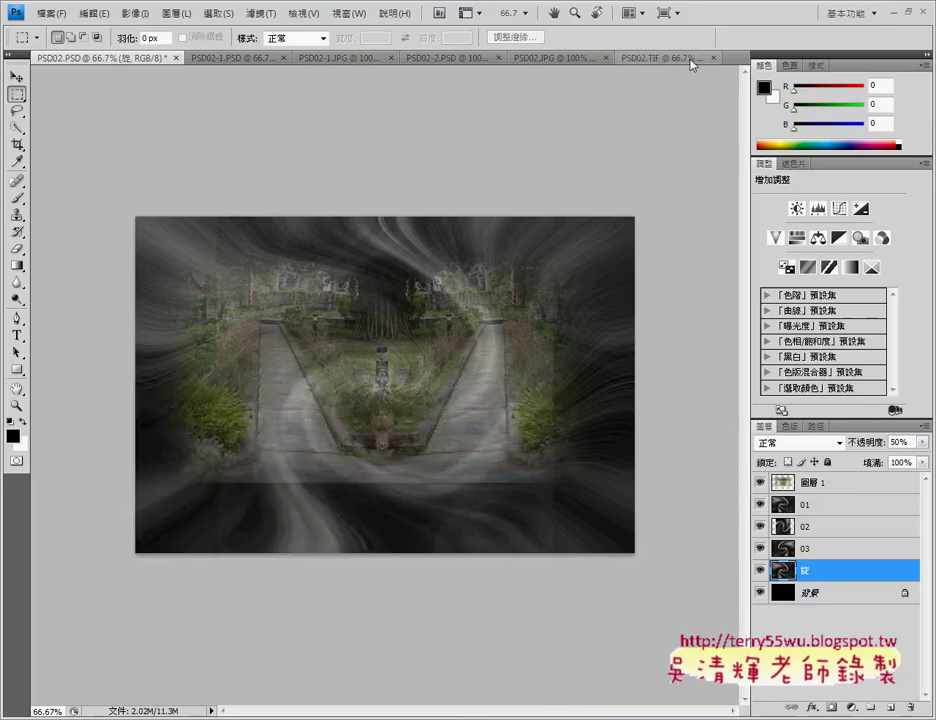
Show the PSD02.TIF reference, mark the areas around the car, and review the PDF instructions
{"action": "left_click", "coordinate": [656, 58]}
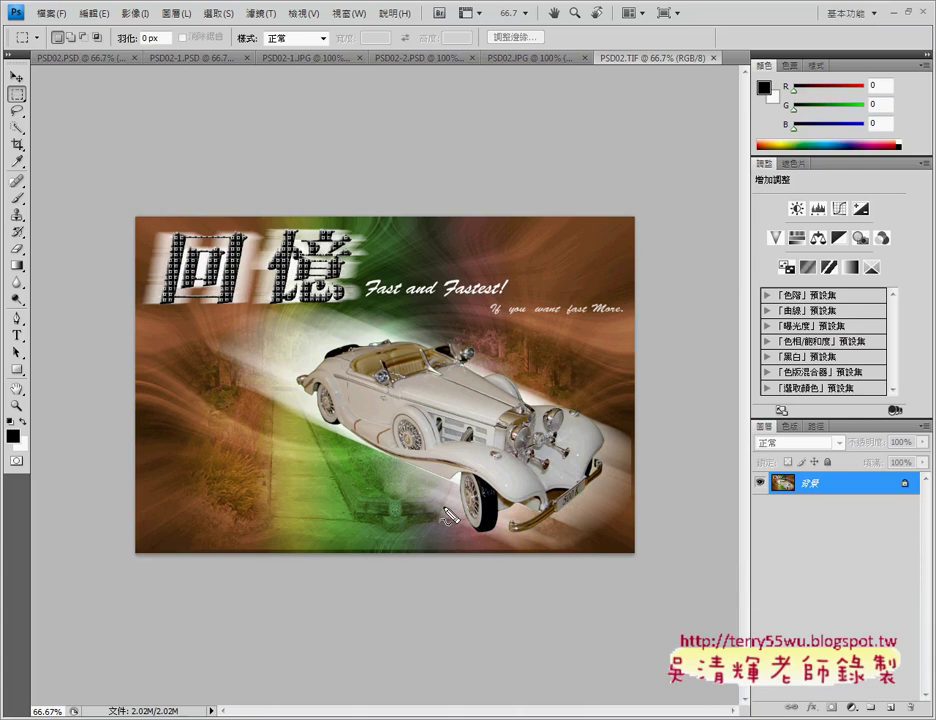
{"action": "left_click_drag", "start_coordinate": [215, 423], "coordinate": [207, 470]}
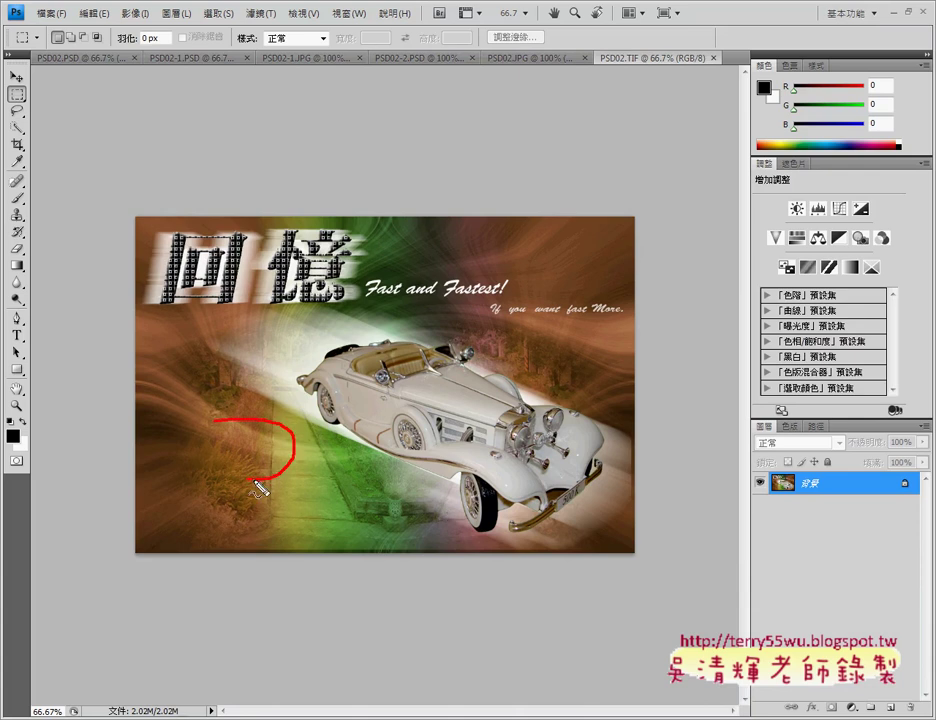
{"action": "left_click_drag", "start_coordinate": [345, 467], "coordinate": [373, 440]}
{"action": "left_click_drag", "start_coordinate": [557, 372], "coordinate": [525, 375]}
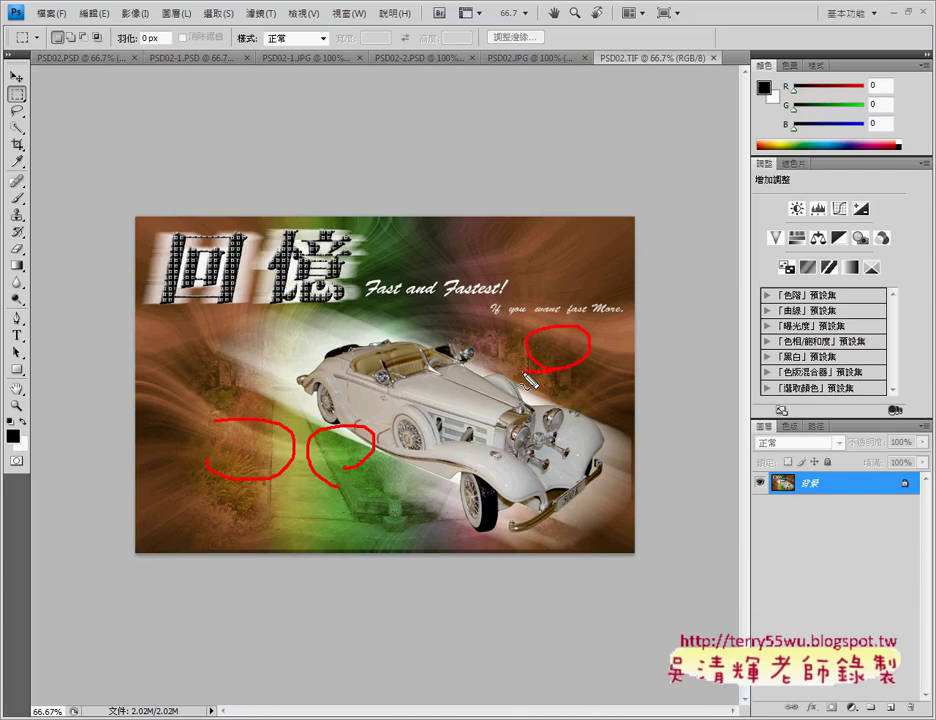
{"action": "key", "text": "Escape"}
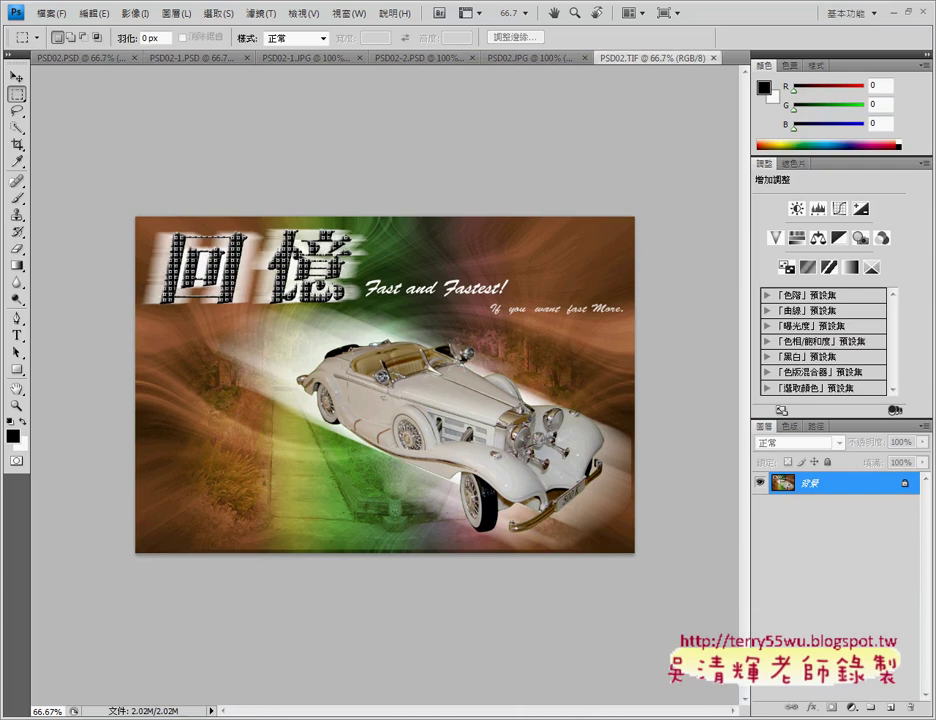
{"action": "key", "text": "alt+Tab"}
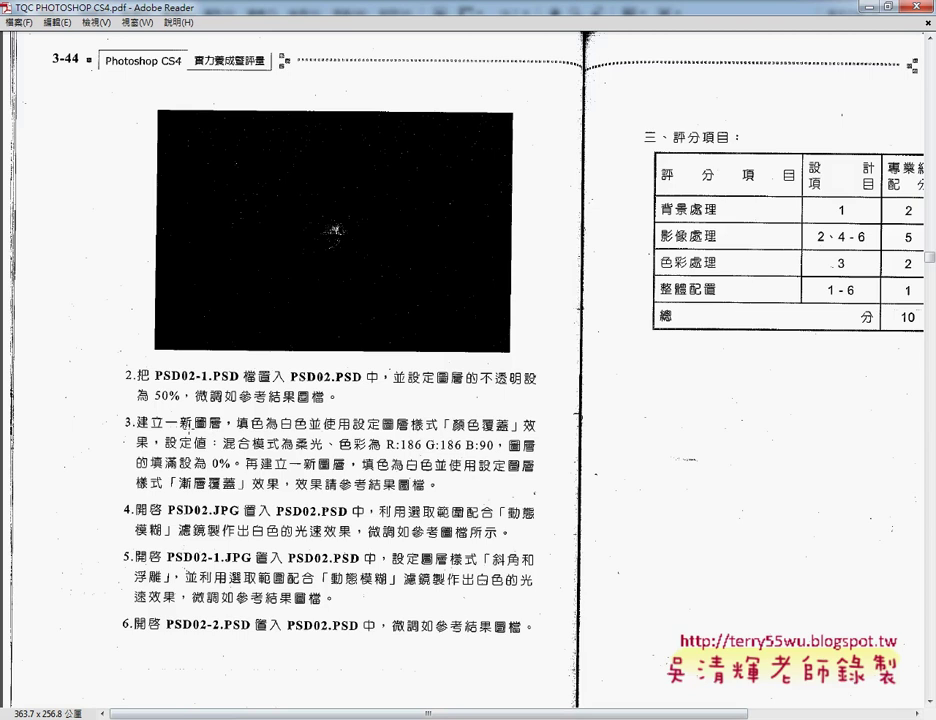
{"action": "key", "text": "alt+Tab"}
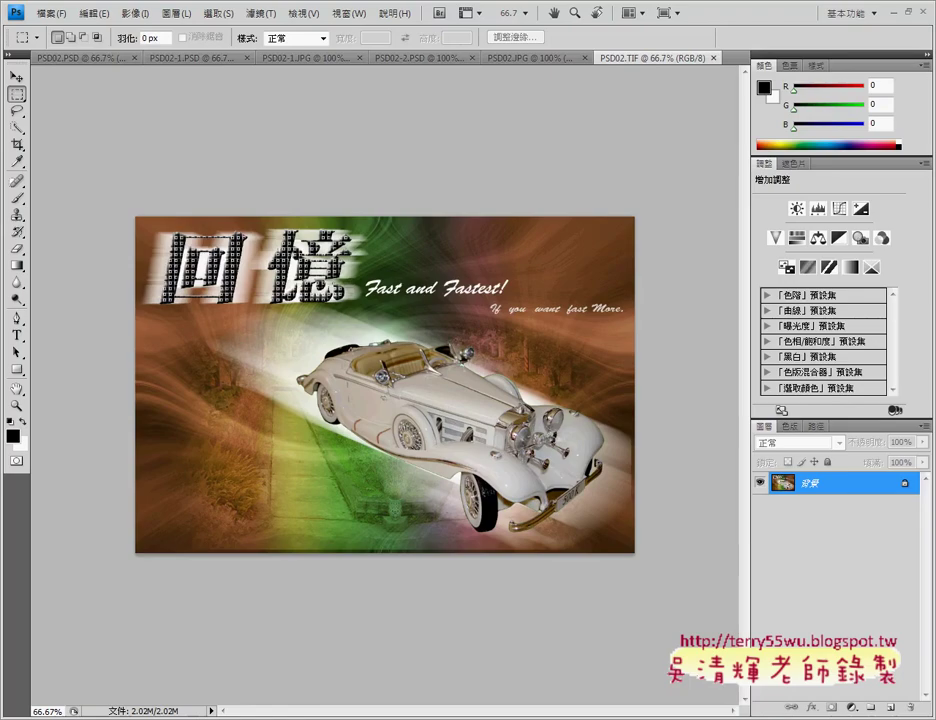
Back in PSD02.PSD, create 圖層 2 and move it above 圖層 1 at the top
{"action": "left_click", "coordinate": [70, 58]}
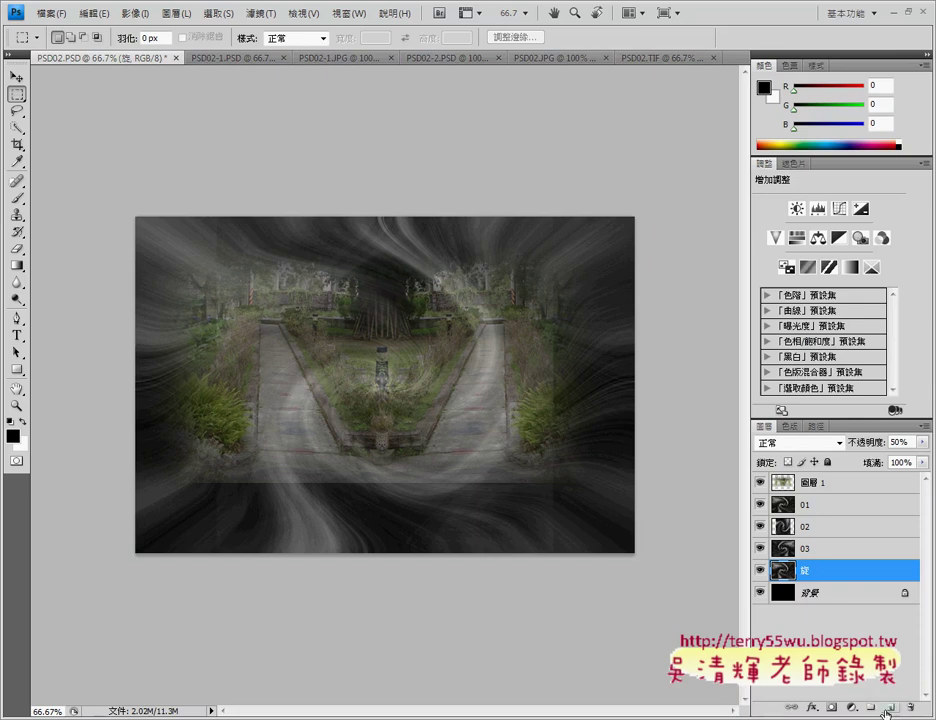
{"action": "left_click", "coordinate": [887, 712]}
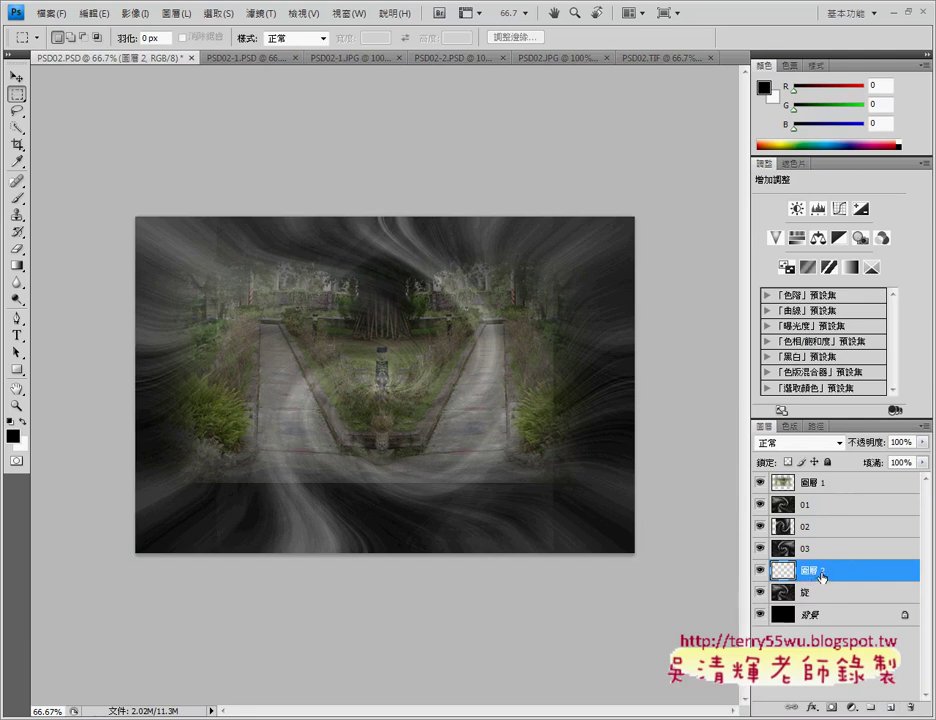
{"action": "left_click_drag", "start_coordinate": [822, 578], "coordinate": [823, 480]}
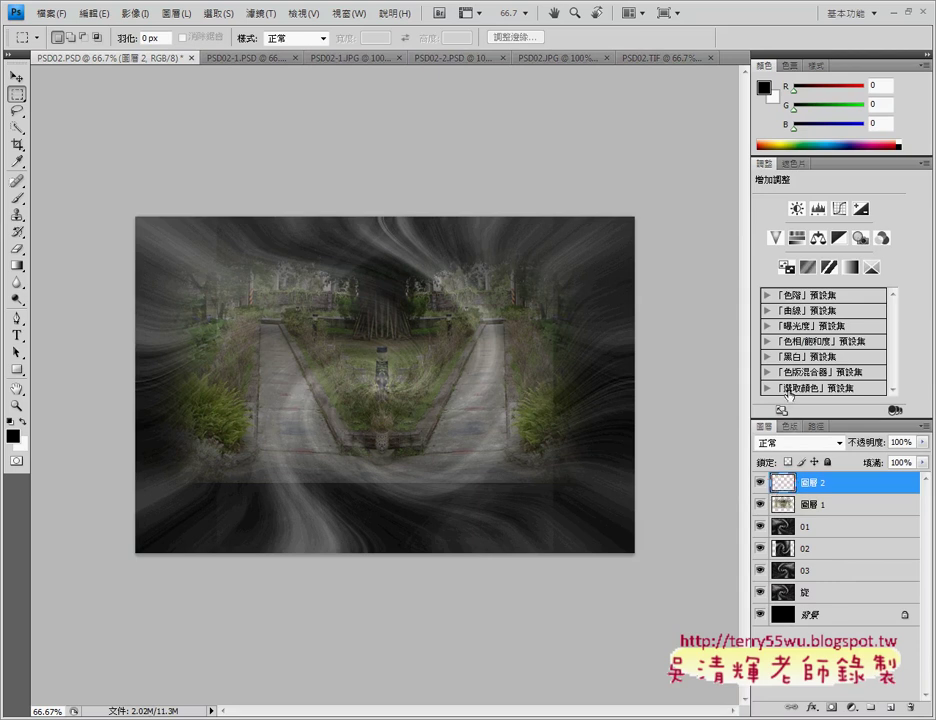
Fill 圖層 2 with White using Edit > Fill, then switch to the instructions PDF
{"action": "left_click", "coordinate": [92, 15]}
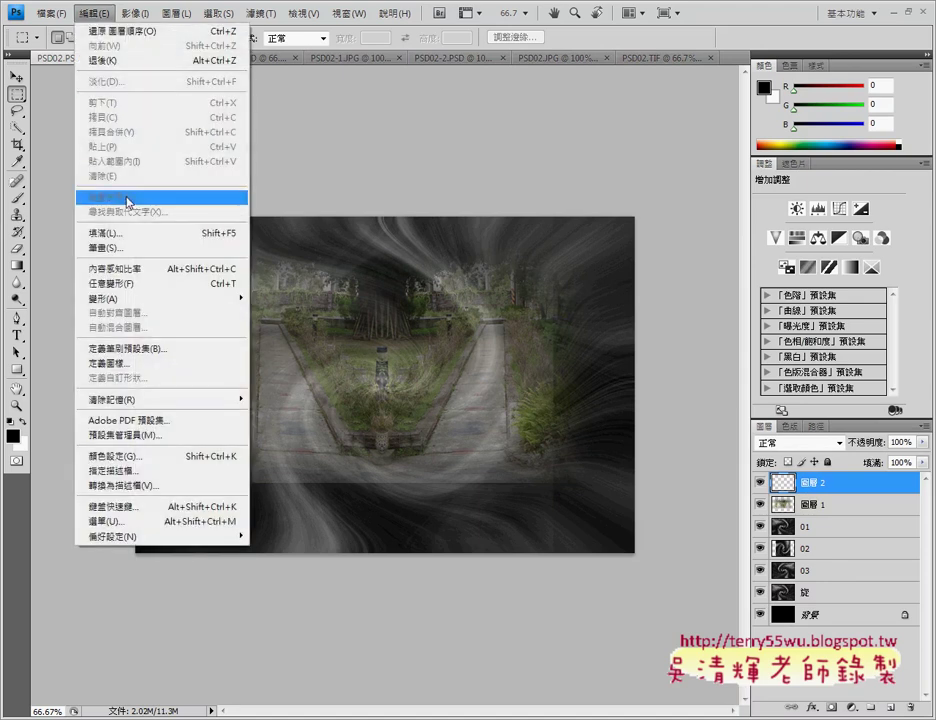
{"action": "left_click", "coordinate": [133, 231]}
{"action": "left_click", "coordinate": [440, 230]}
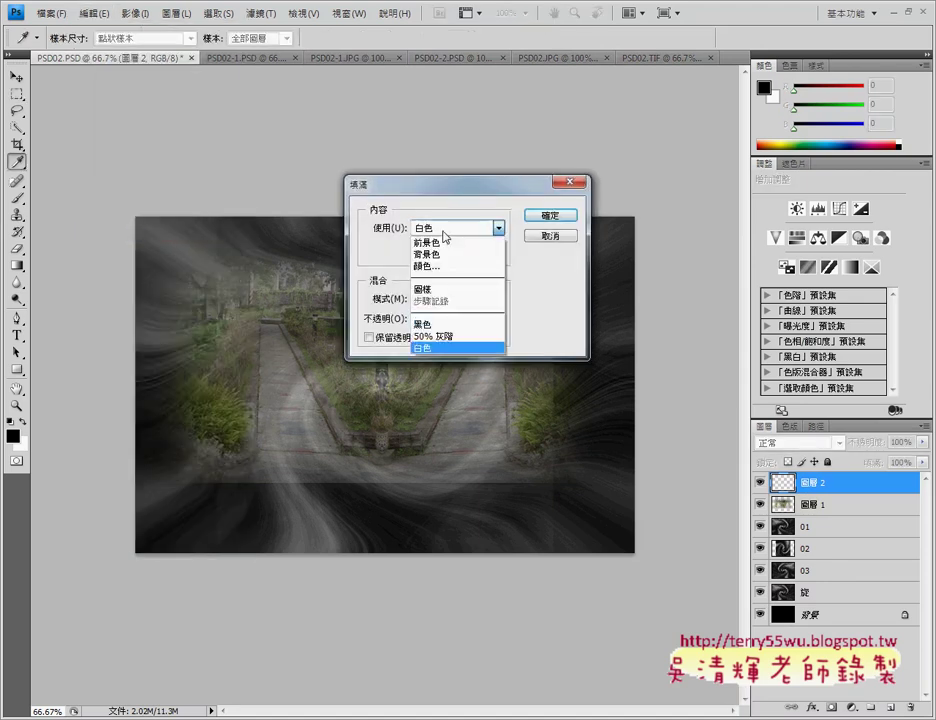
{"action": "left_click", "coordinate": [437, 349]}
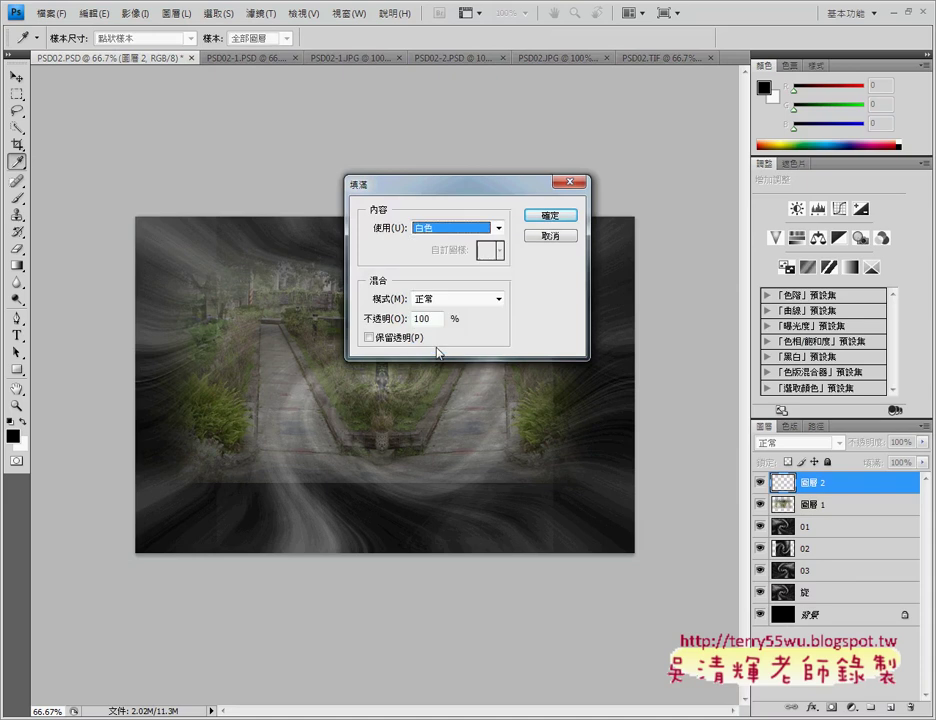
{"action": "left_click", "coordinate": [549, 213]}
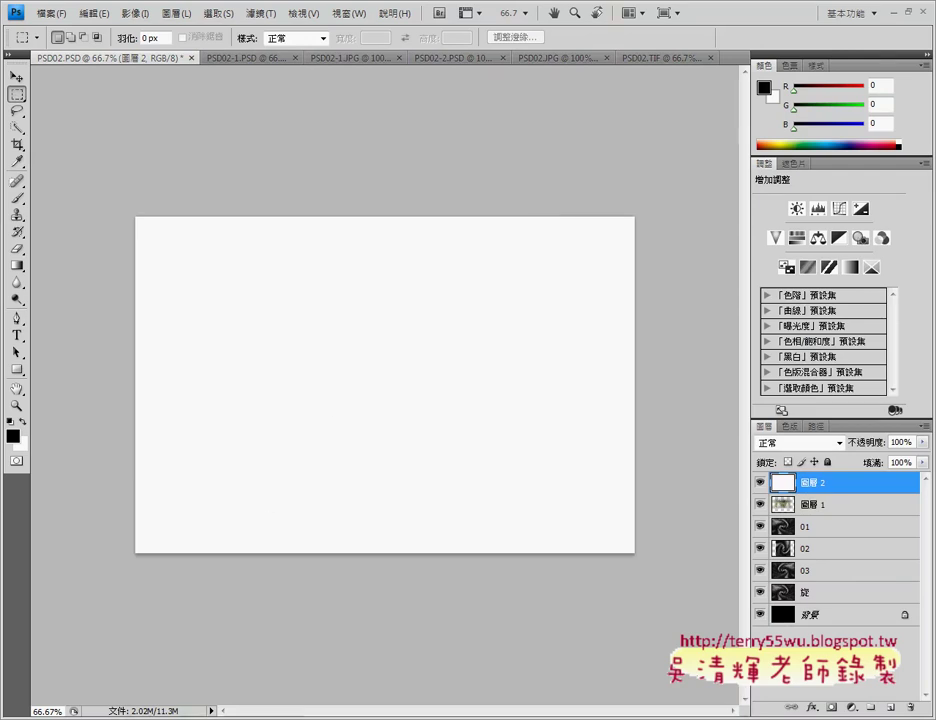
{"action": "left_click", "coordinate": [208, 668]}
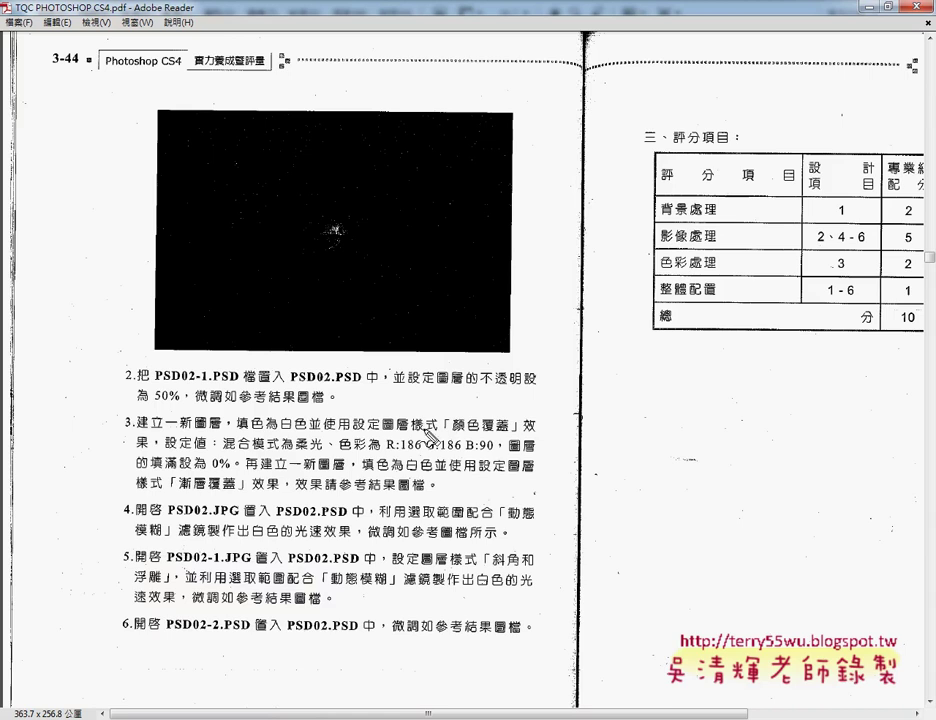
Mark item 3's 圖層樣式 requirement with an arrow, clear it, and return to PSD02.PSD
{"action": "mouse_move", "coordinate": [382, 432]}
{"action": "left_mouse_down"}
{"action": "mouse_move", "coordinate": [440, 433]}
{"action": "mouse_move", "coordinate": [382, 432]}
{"action": "left_mouse_up"}
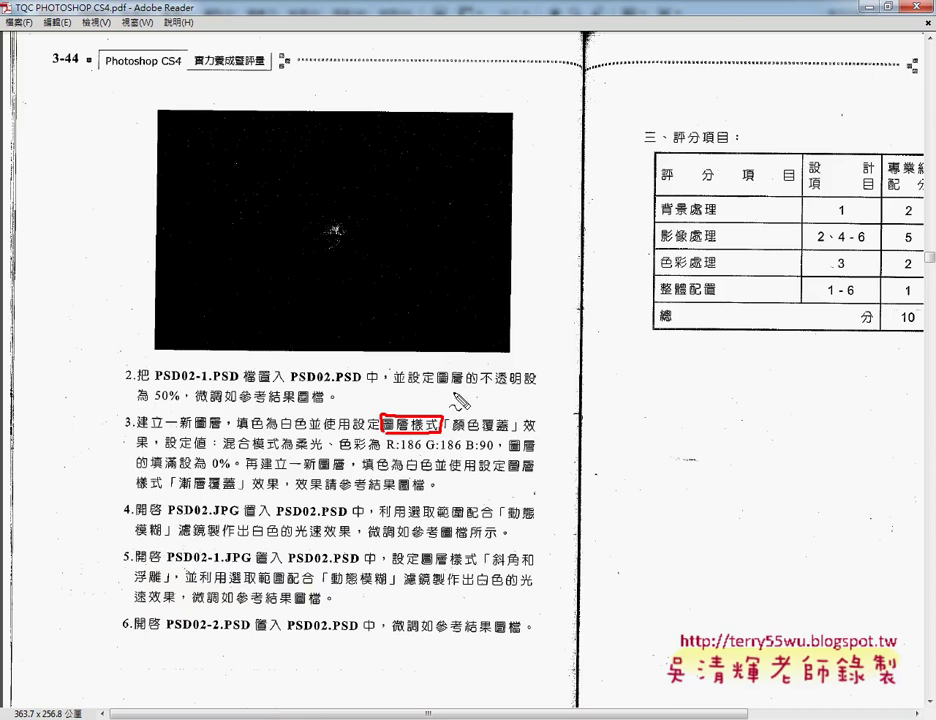
{"action": "left_click_drag", "start_coordinate": [468, 380], "coordinate": [448, 414]}
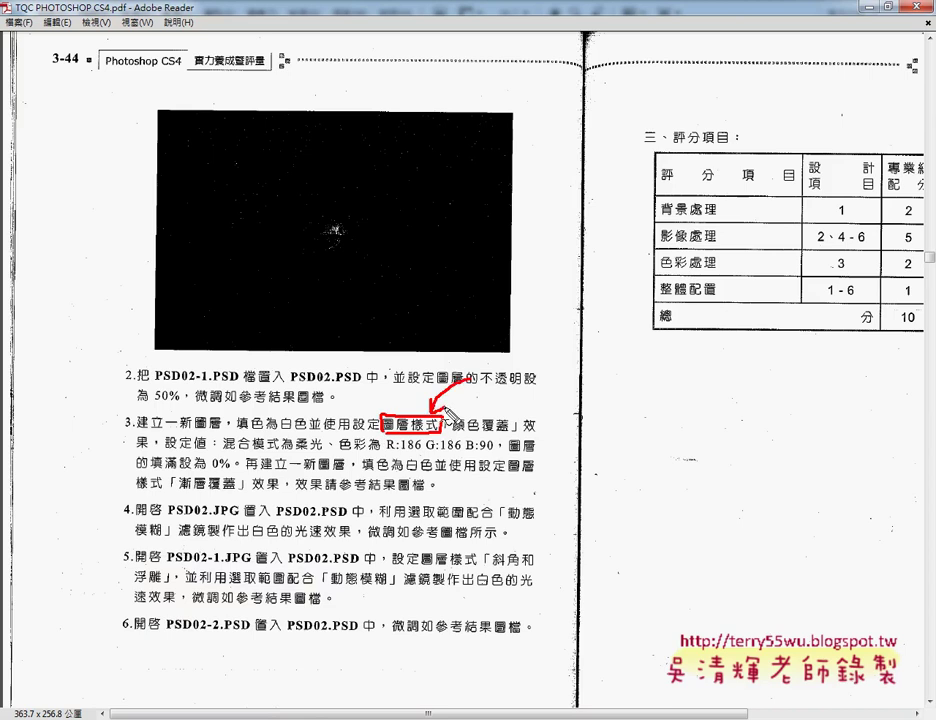
{"action": "key", "text": "Escape"}
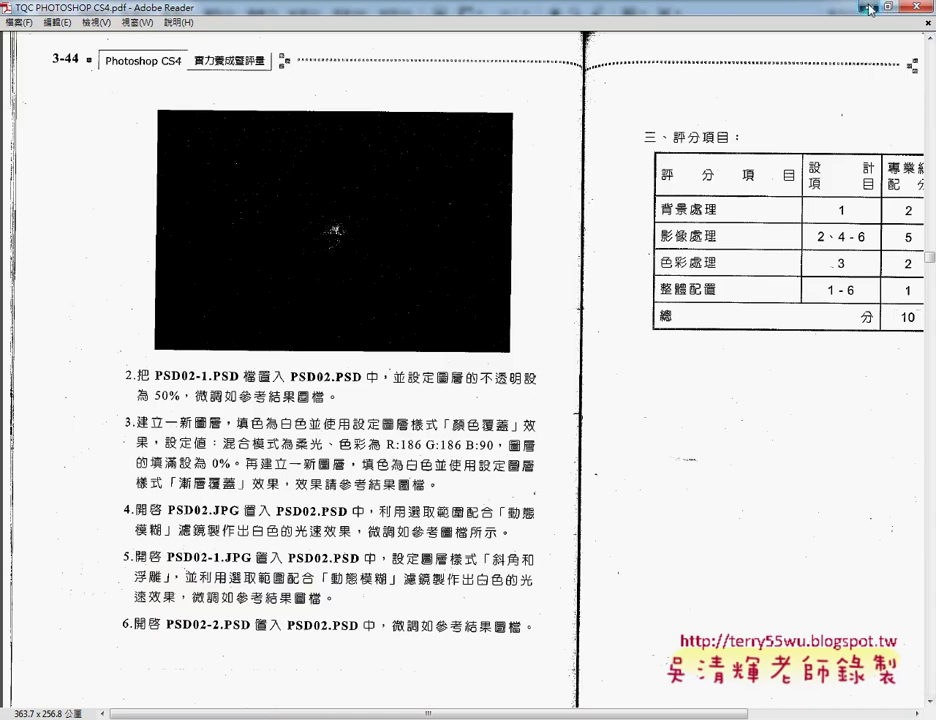
{"action": "key", "text": "alt+Tab"}
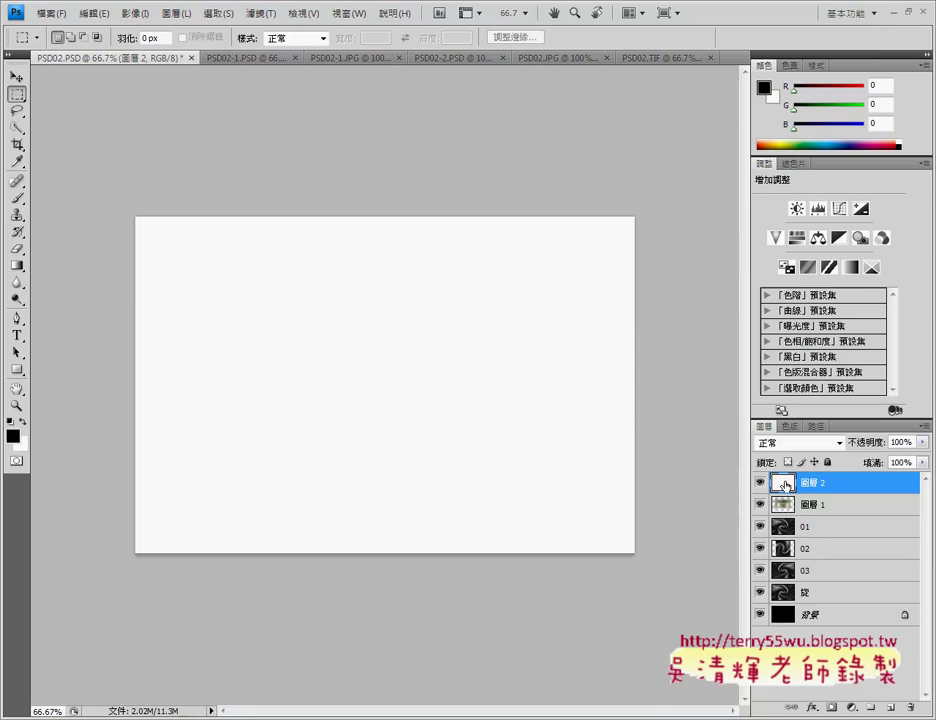
Open 圖層 2's layer style and add a 顏色覆蓋 effect in 柔光 blend mode
{"action": "double_click", "coordinate": [786, 485]}
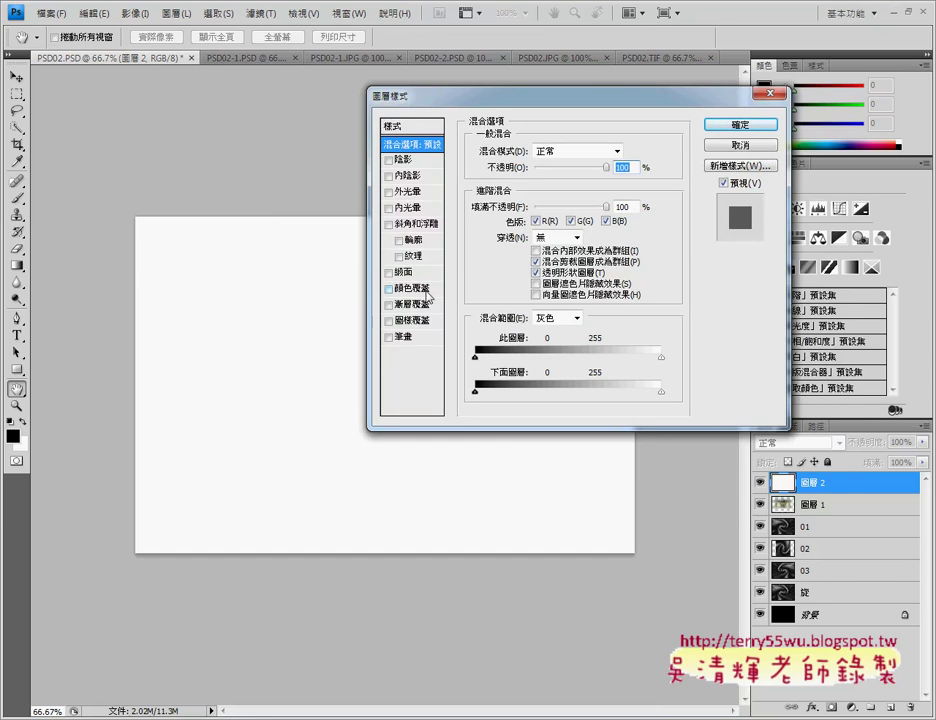
{"action": "left_click", "coordinate": [418, 290]}
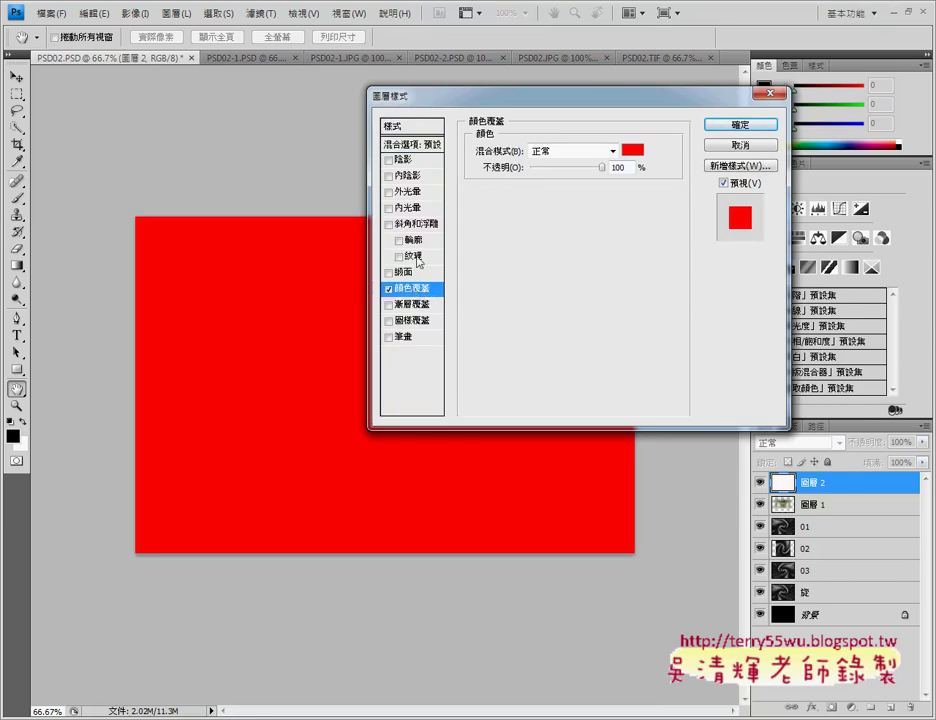
{"action": "left_click_drag", "start_coordinate": [495, 106], "coordinate": [629, 52]}
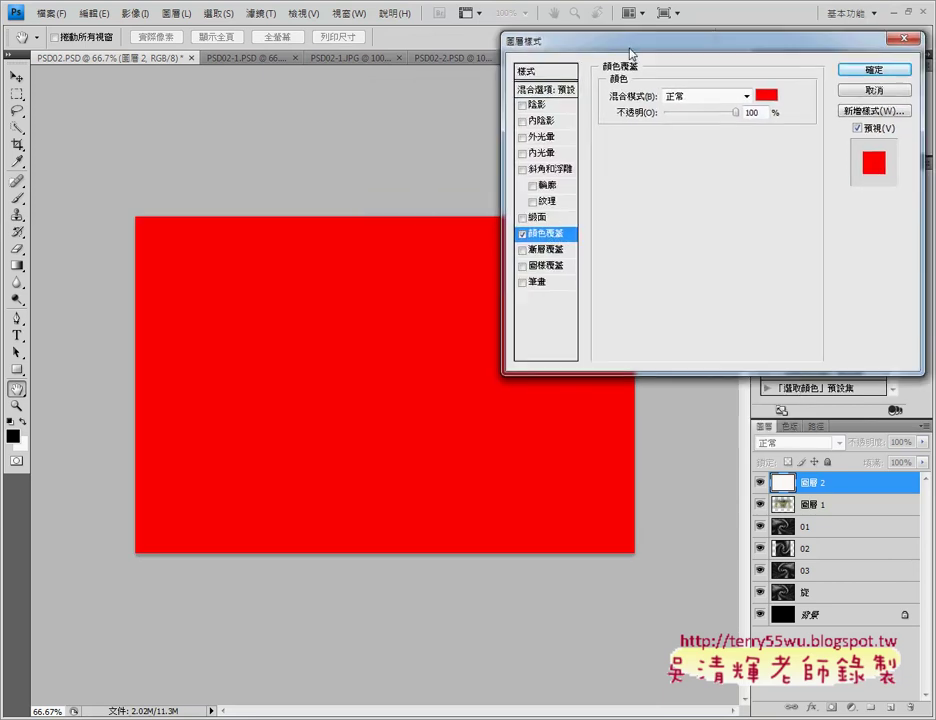
{"action": "left_click", "coordinate": [704, 101]}
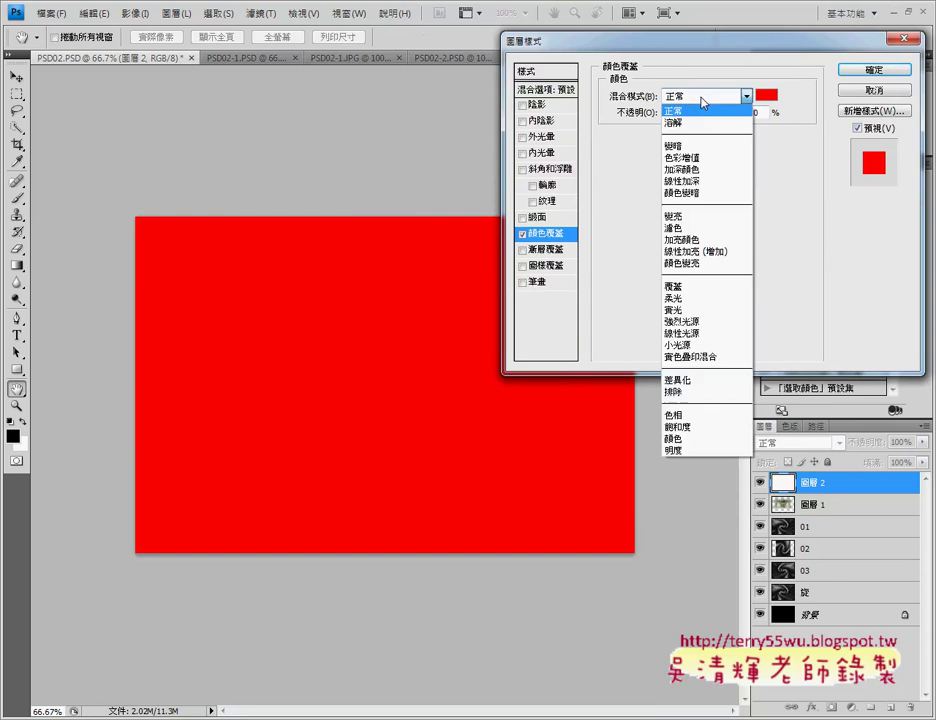
{"action": "left_click", "coordinate": [697, 299]}
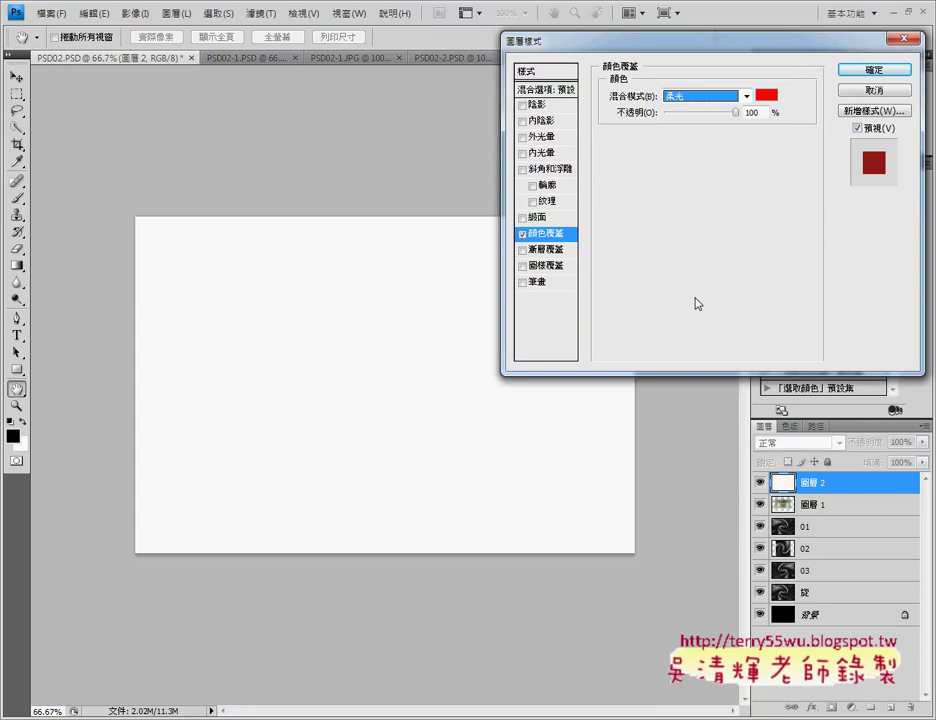
Set the overlay colour to R186 G186 B90 and apply the style
{"action": "left_click", "coordinate": [767, 95]}
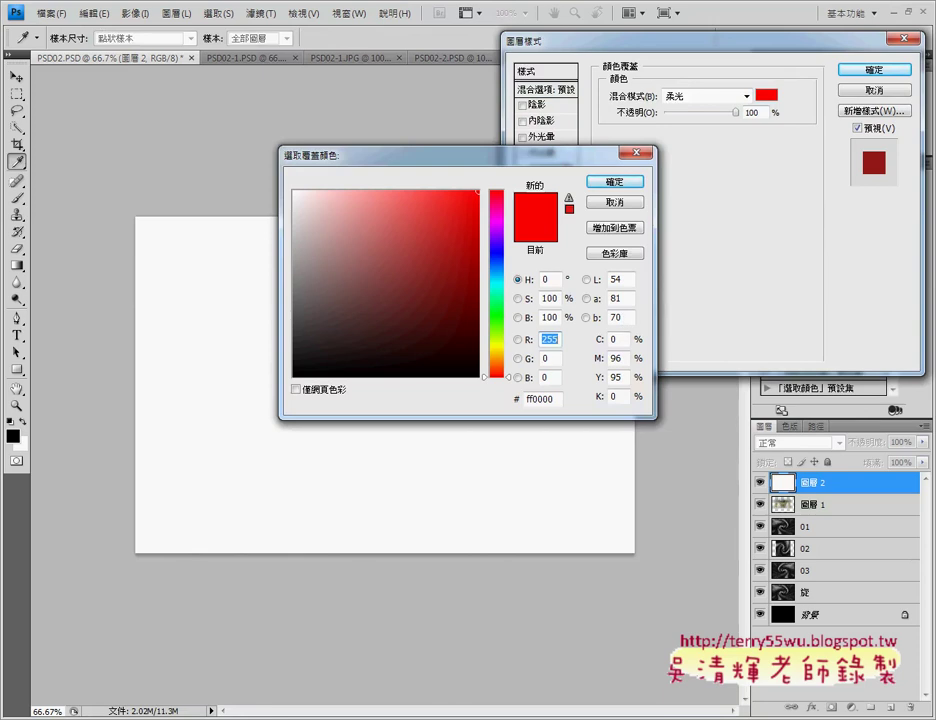
{"action": "key", "text": "alt+Tab"}
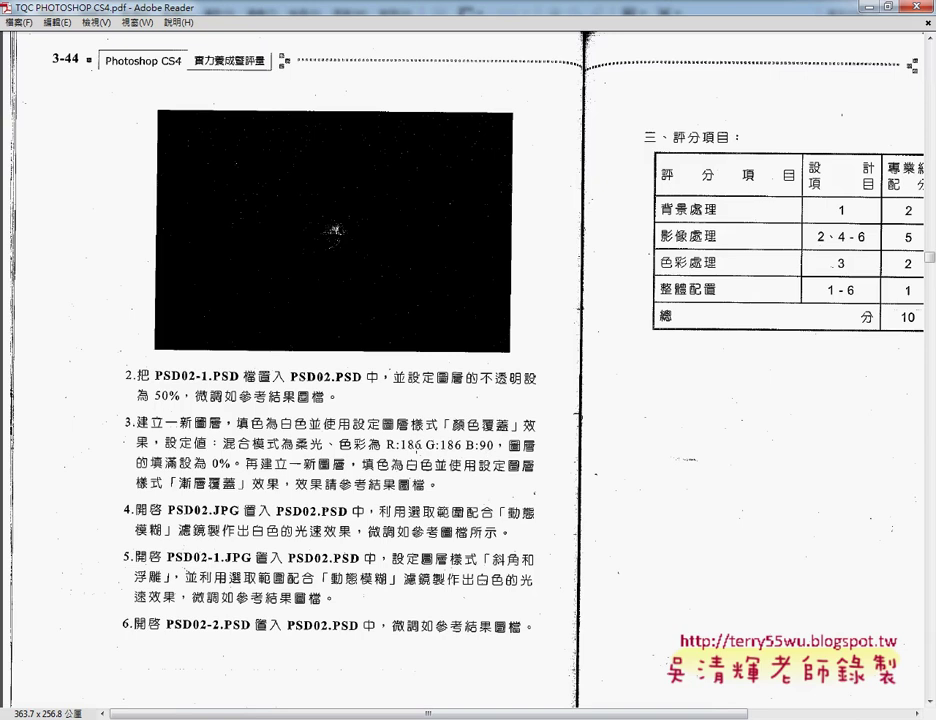
{"action": "key", "text": "alt+Tab"}
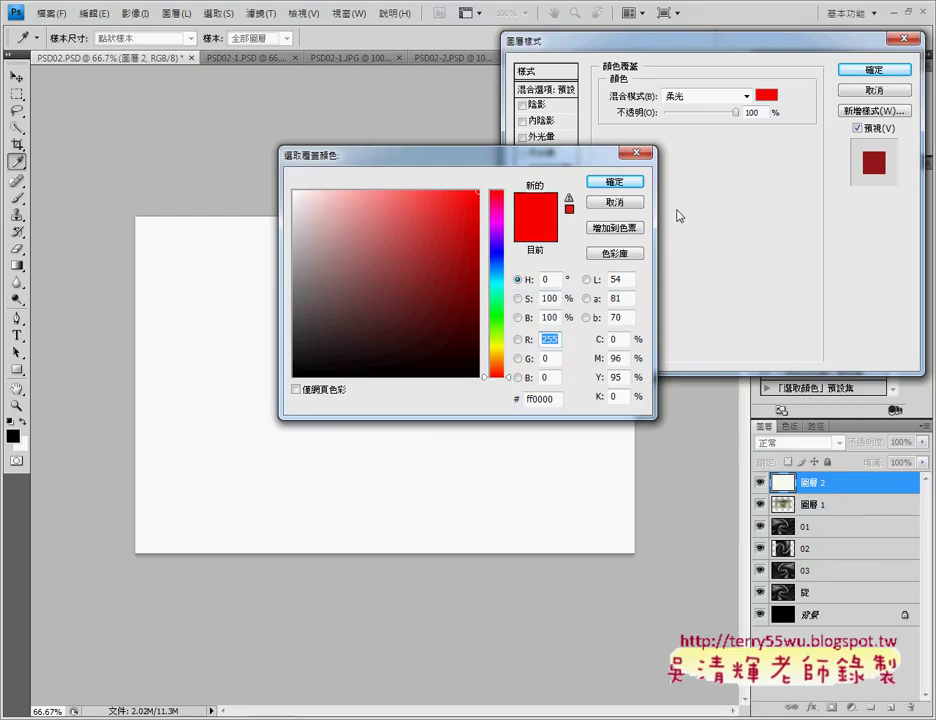
{"action": "type", "text": "186"}
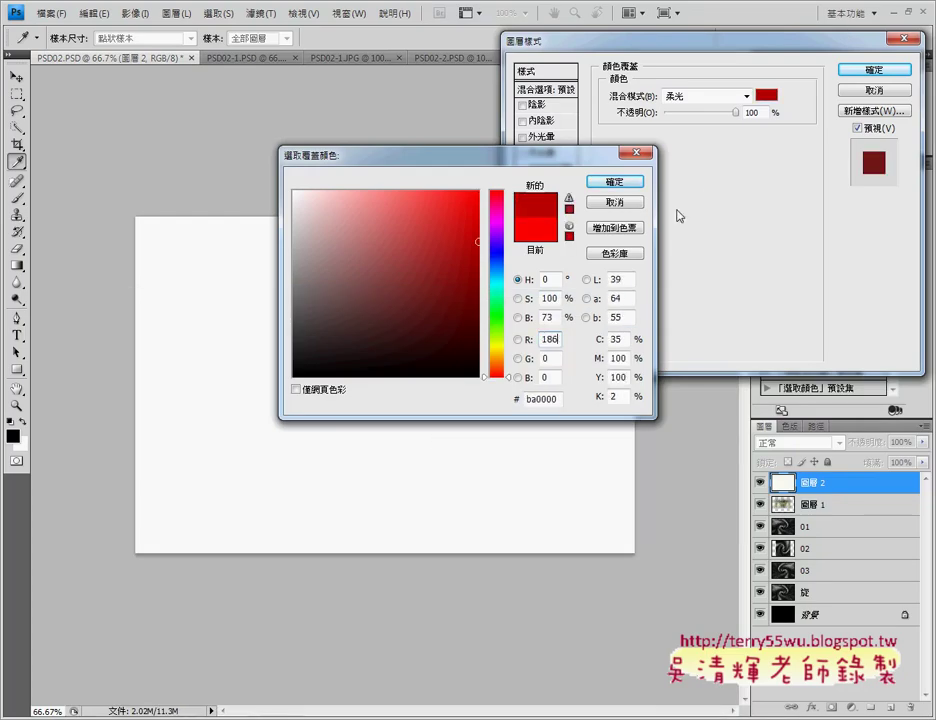
{"action": "key", "text": "Tab"}
{"action": "type", "text": "1"}
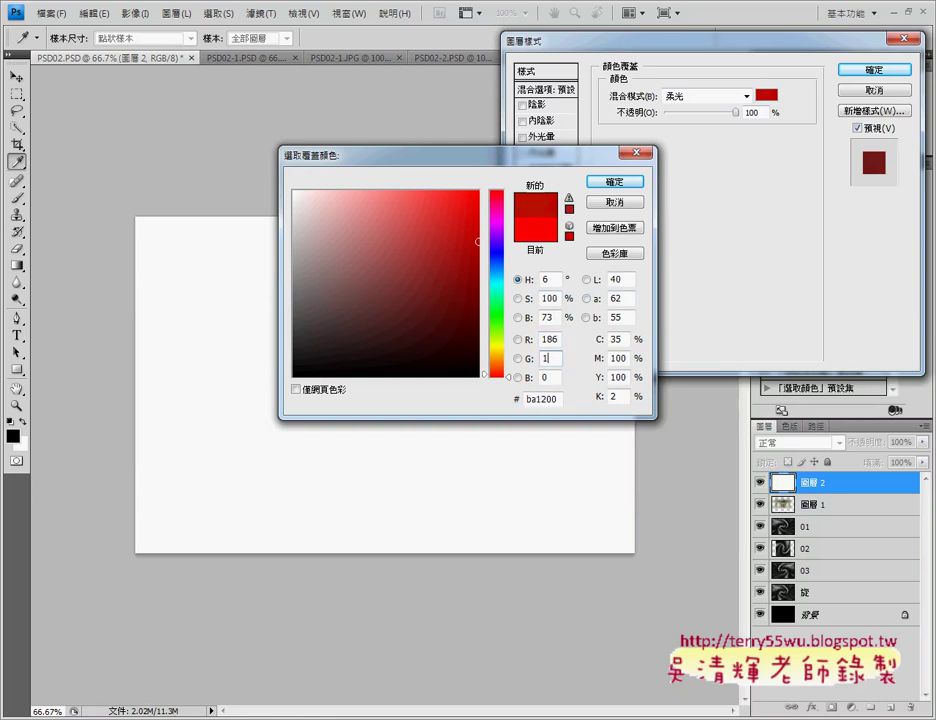
{"action": "type", "text": "86"}
{"action": "type", "text": "9"}
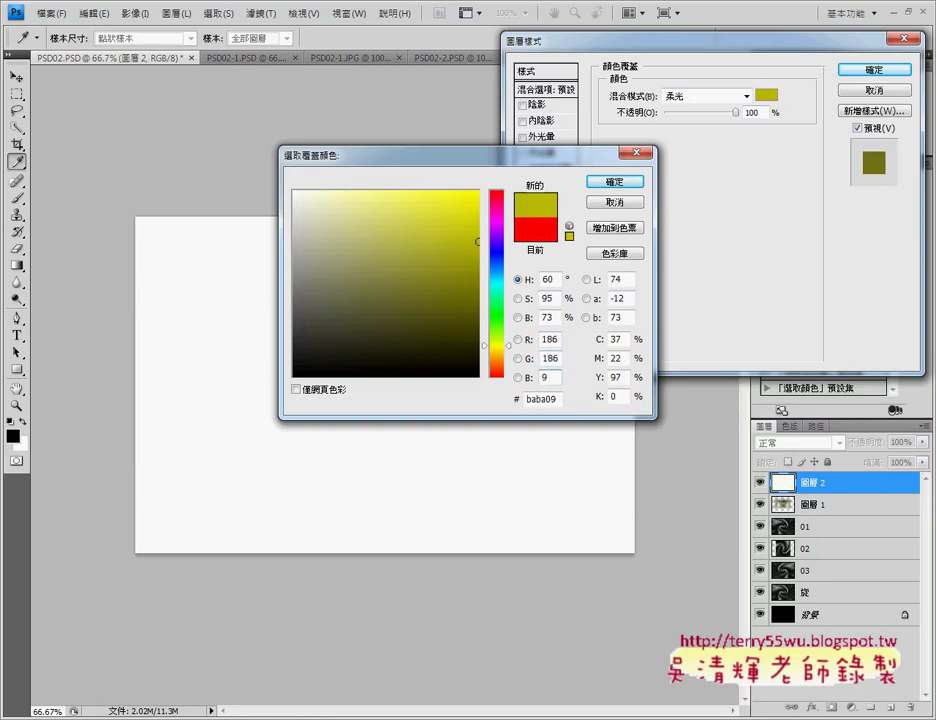
{"action": "type", "text": "0"}
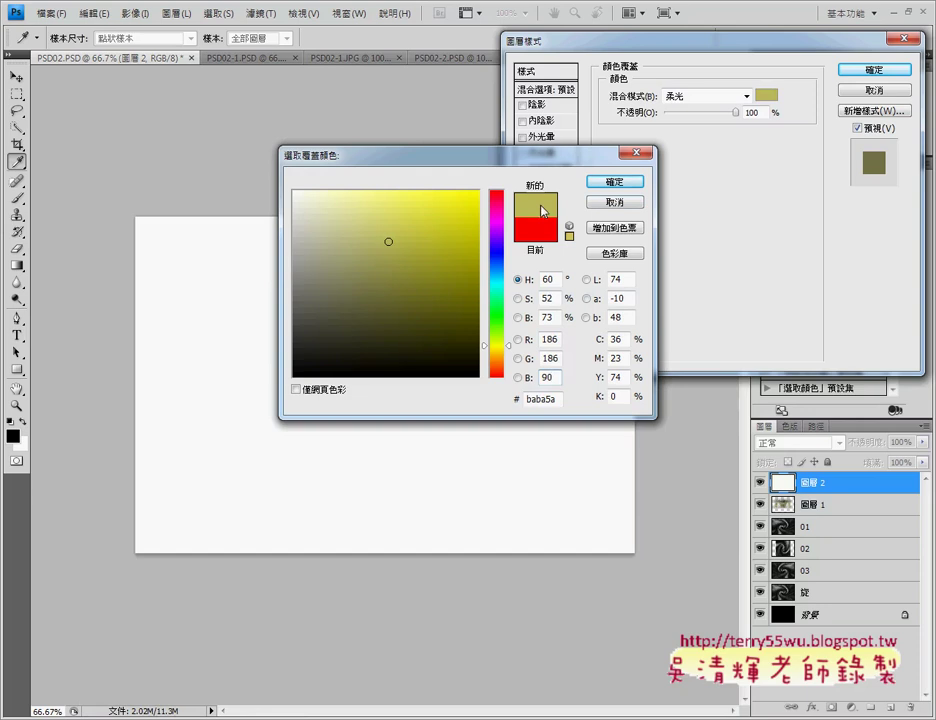
{"action": "left_click", "coordinate": [614, 181]}
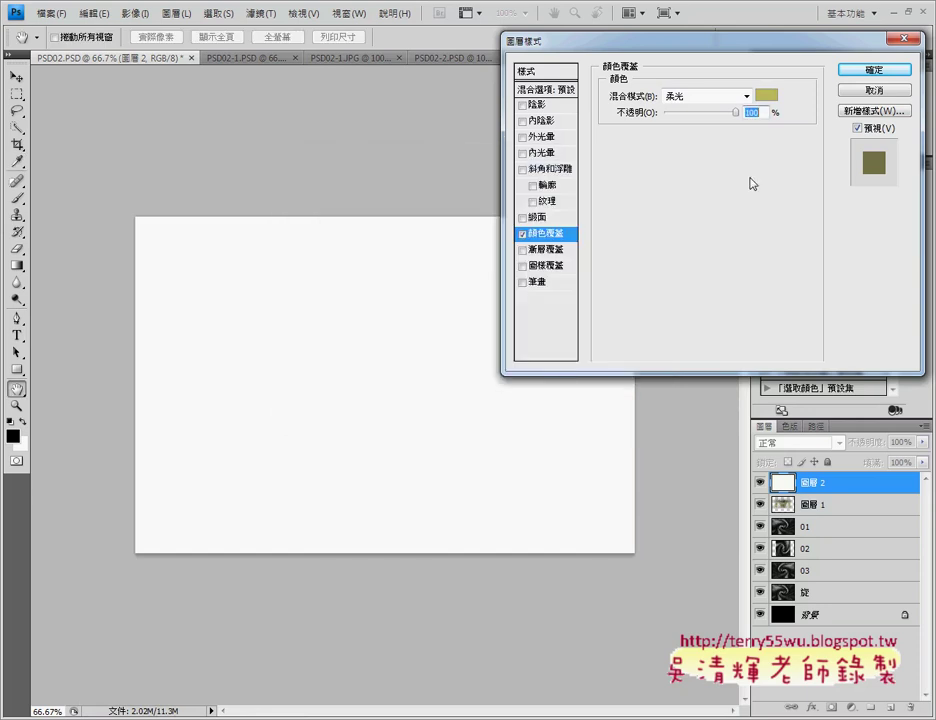
{"action": "left_click", "coordinate": [877, 70]}
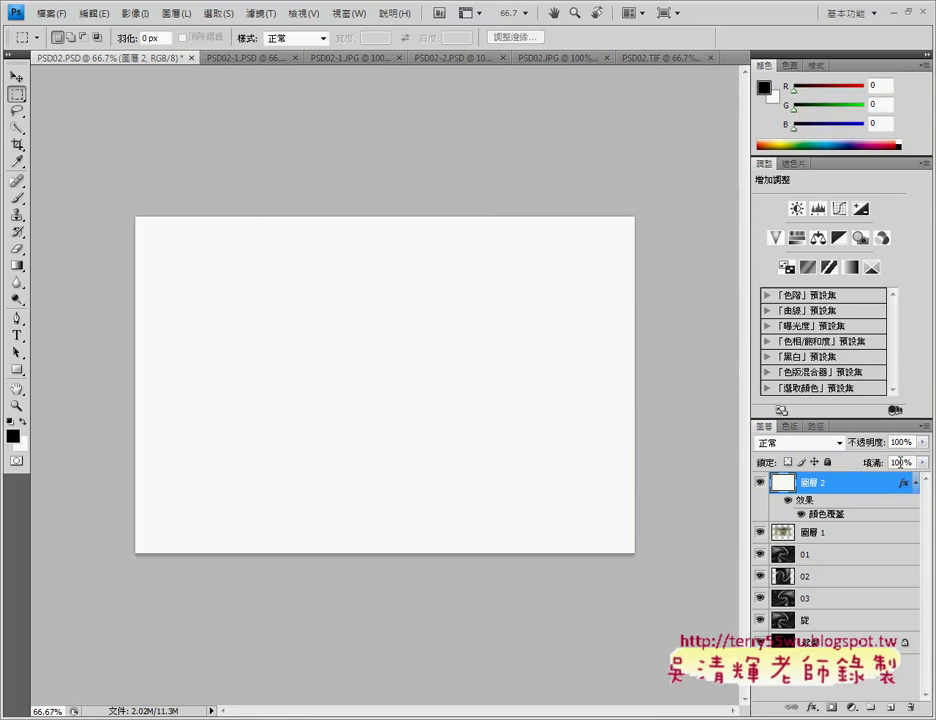
Lower 圖層 2's 填滿 to 0% so the swirl photo shows through, then go to the PDF
{"action": "left_click", "coordinate": [922, 463]}
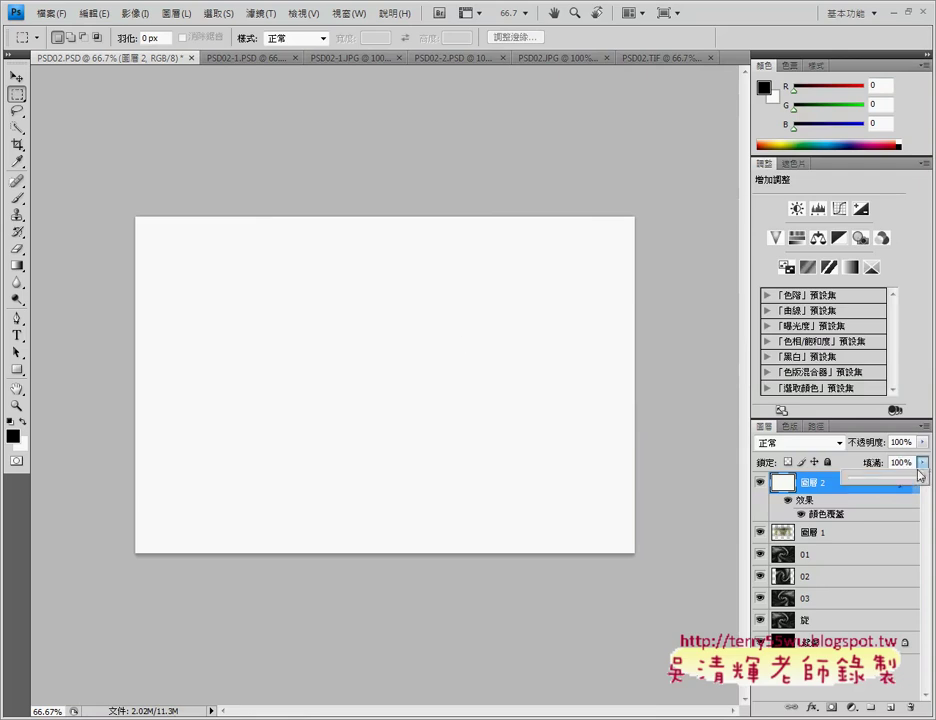
{"action": "left_click", "coordinate": [922, 466]}
{"action": "left_click", "coordinate": [923, 466]}
{"action": "mouse_move", "coordinate": [885, 482]}
{"action": "left_mouse_down"}
{"action": "mouse_move", "coordinate": [845, 482]}
{"action": "mouse_move", "coordinate": [927, 484]}
{"action": "left_mouse_up"}
{"action": "mouse_move", "coordinate": [920, 484]}
{"action": "left_mouse_down"}
{"action": "mouse_move", "coordinate": [859, 486]}
{"action": "mouse_move", "coordinate": [920, 484]}
{"action": "left_mouse_up"}
{"action": "left_click", "coordinate": [922, 442]}
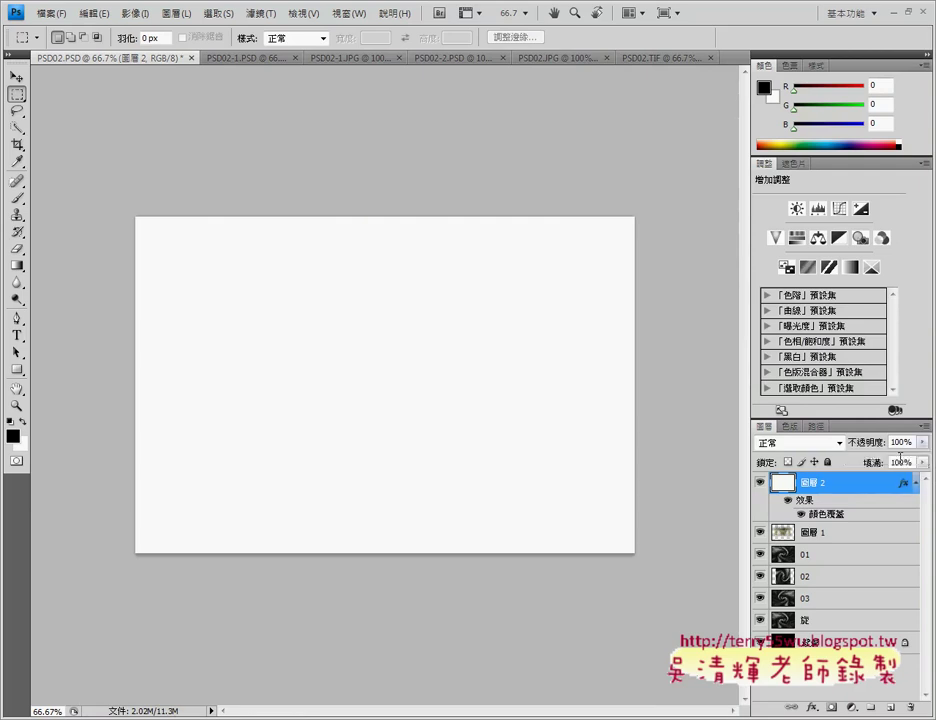
{"action": "mouse_move", "coordinate": [922, 452]}
{"action": "left_mouse_down"}
{"action": "mouse_move", "coordinate": [857, 463]}
{"action": "mouse_move", "coordinate": [921, 463]}
{"action": "left_mouse_up"}
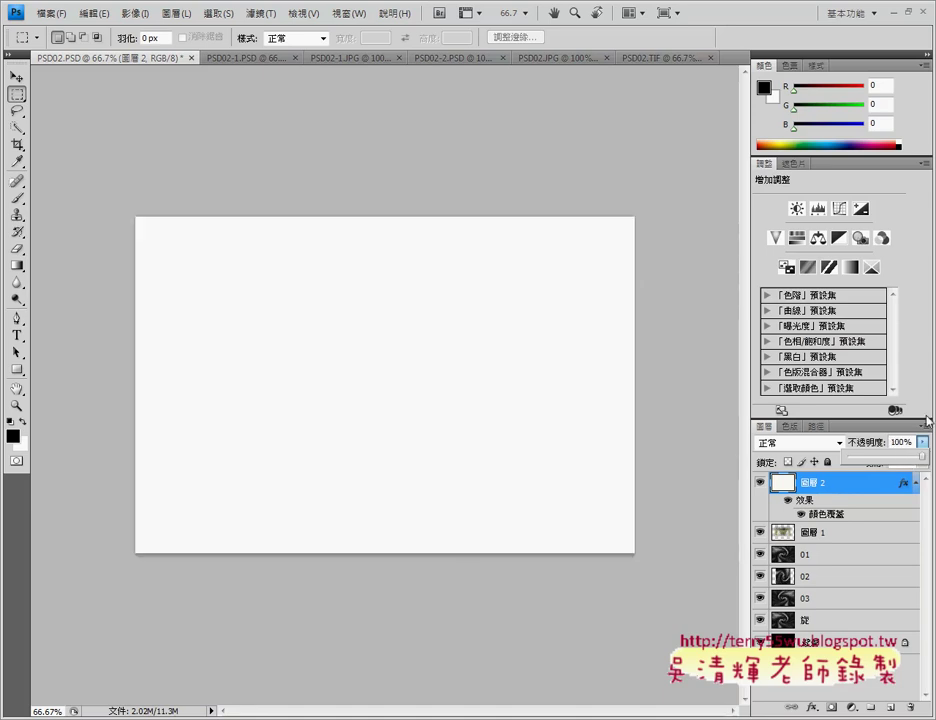
{"action": "left_click", "coordinate": [922, 463]}
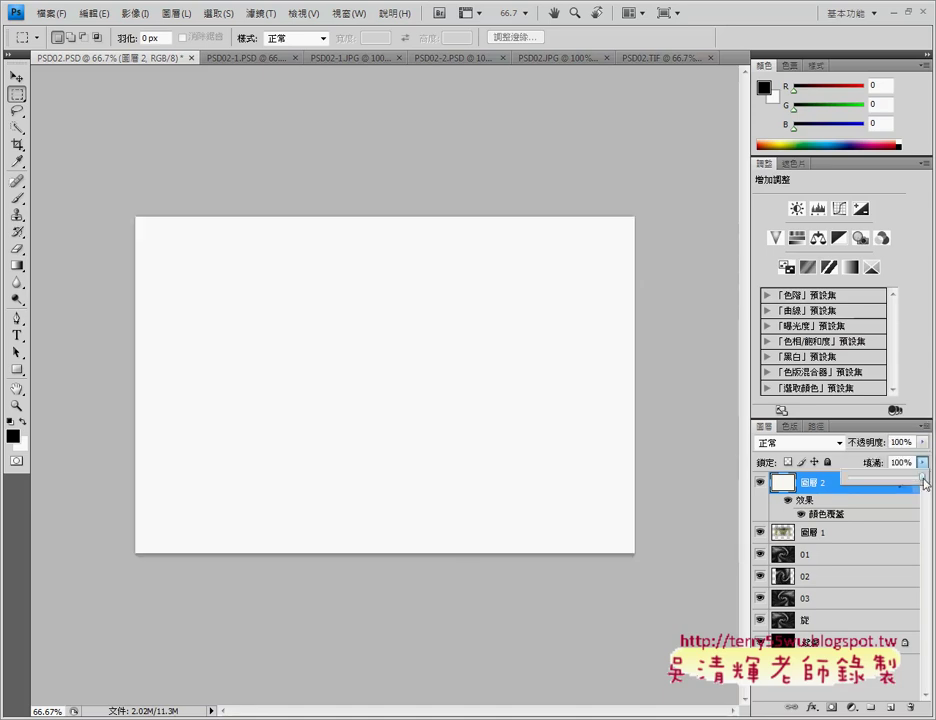
{"action": "left_click_drag", "start_coordinate": [864, 486], "coordinate": [856, 489]}
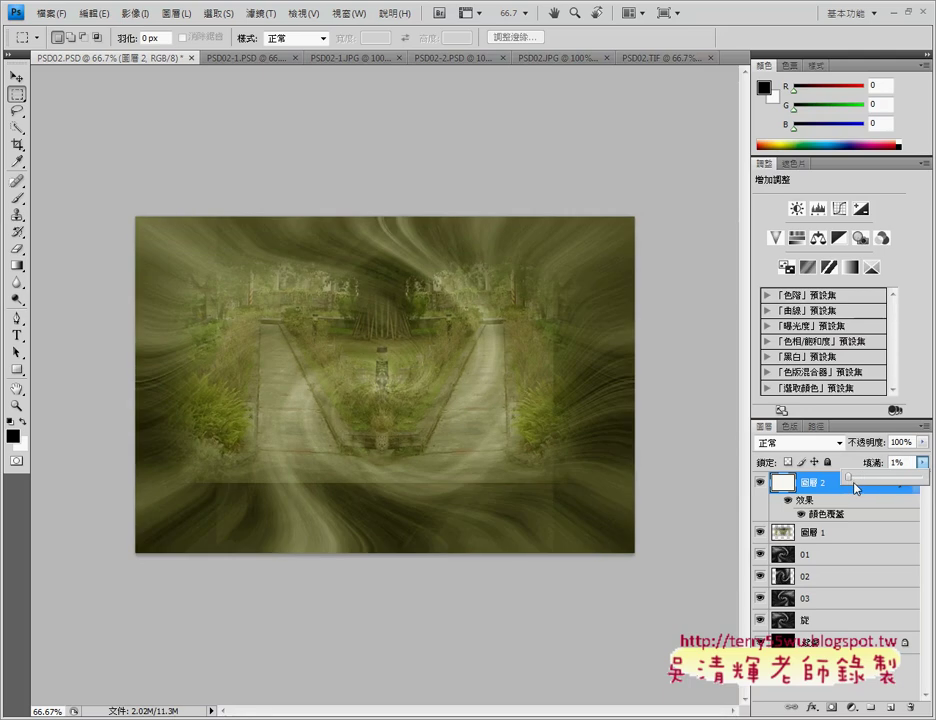
{"action": "left_click_drag", "start_coordinate": [856, 484], "coordinate": [849, 484]}
{"action": "key", "text": "alt+Tab"}
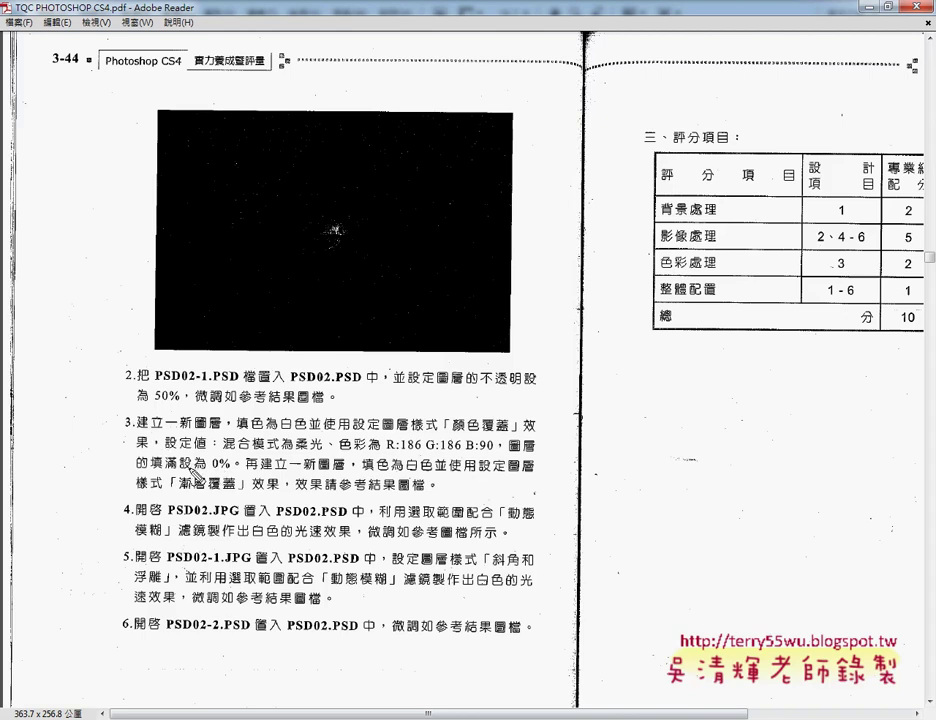
Underline item 3's 0% fill, new white layer, layer style and 漸層覆蓋 requirements, then clear them
{"action": "left_click_drag", "start_coordinate": [211, 471], "coordinate": [234, 468]}
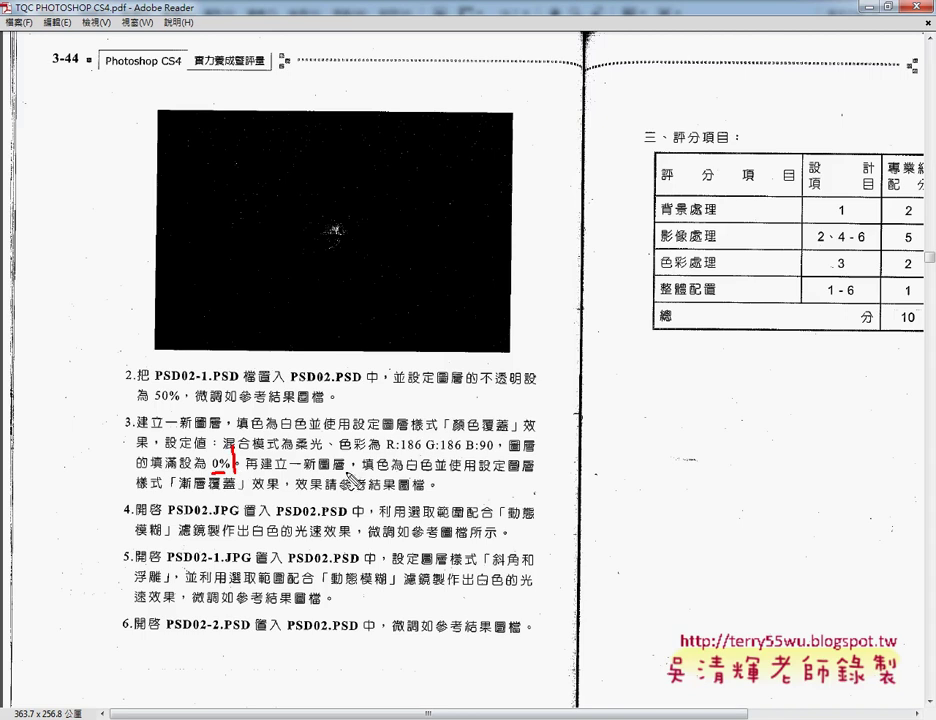
{"action": "left_click_drag", "start_coordinate": [303, 470], "coordinate": [337, 470]}
{"action": "left_click_drag", "start_coordinate": [408, 476], "coordinate": [428, 476]}
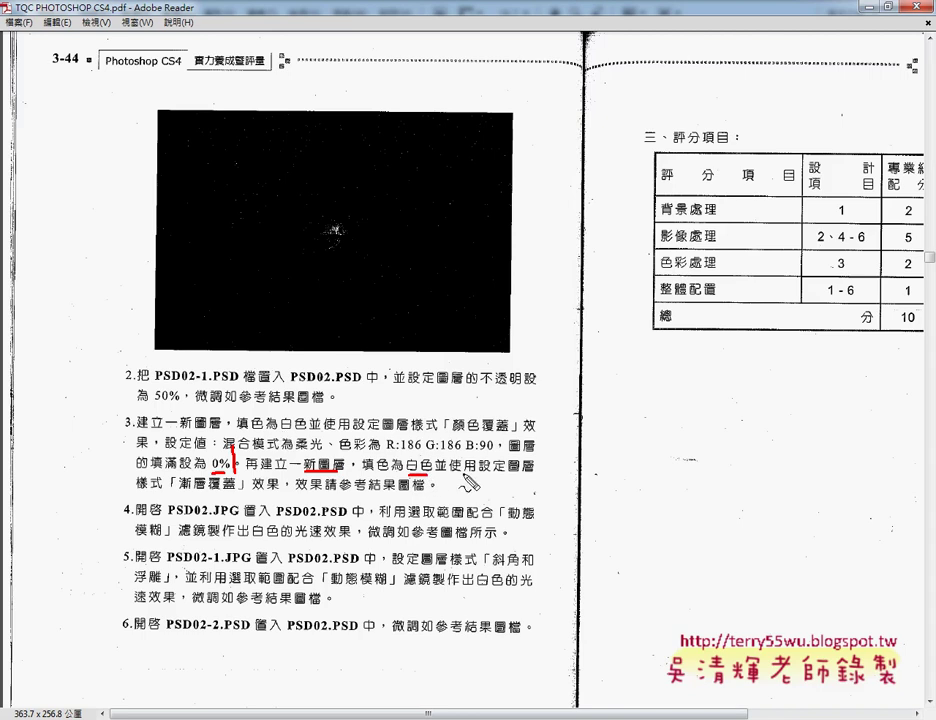
{"action": "left_click_drag", "start_coordinate": [508, 471], "coordinate": [536, 471]}
{"action": "left_click_drag", "start_coordinate": [181, 491], "coordinate": [235, 491]}
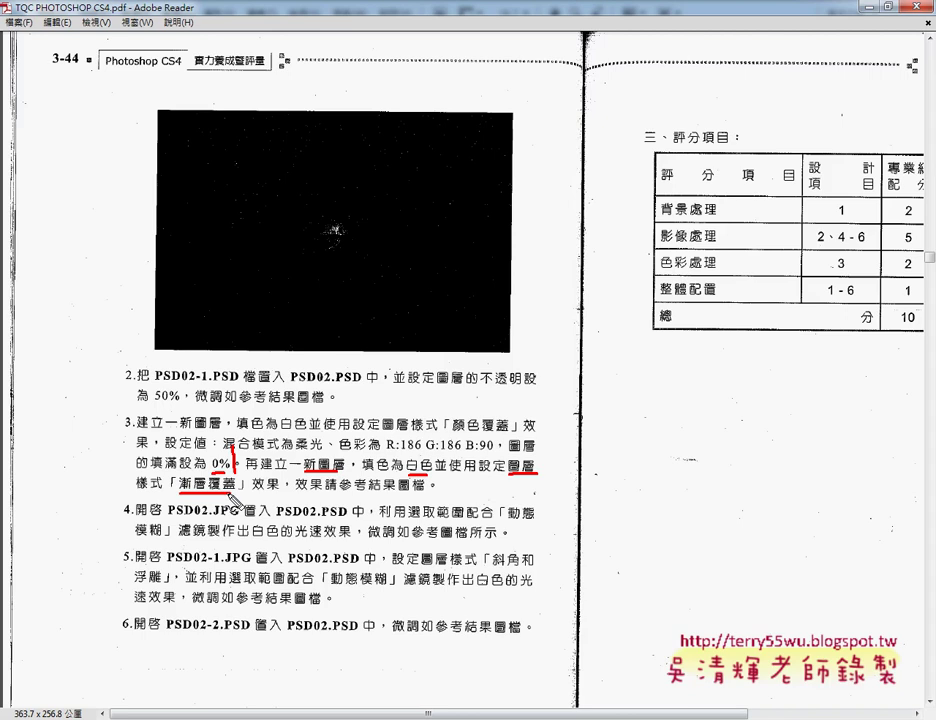
{"action": "key", "text": "e"}
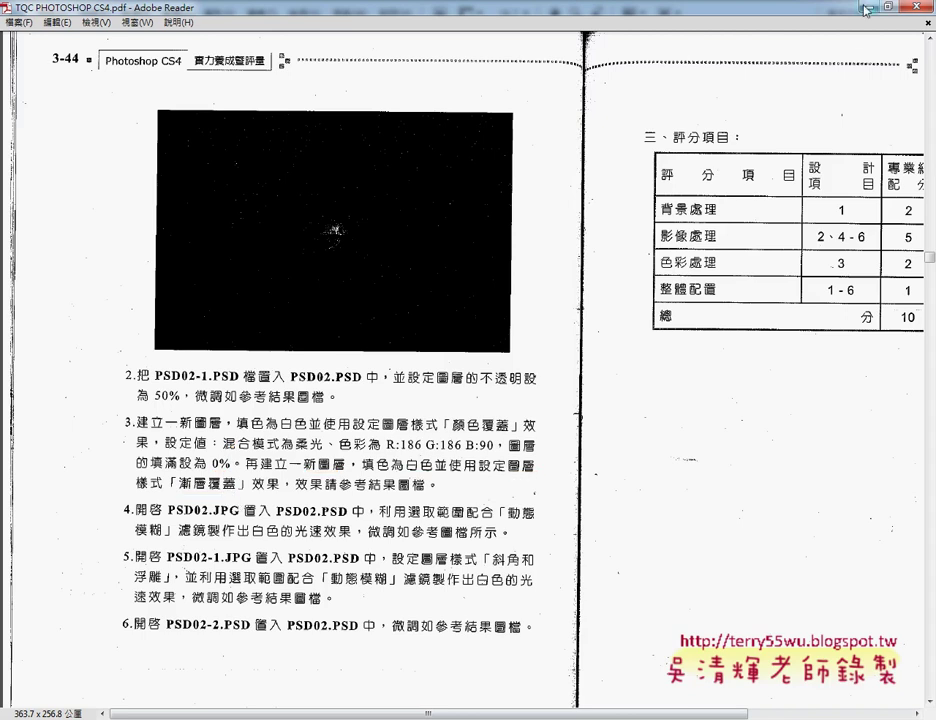
{"action": "key", "text": "alt+Tab"}
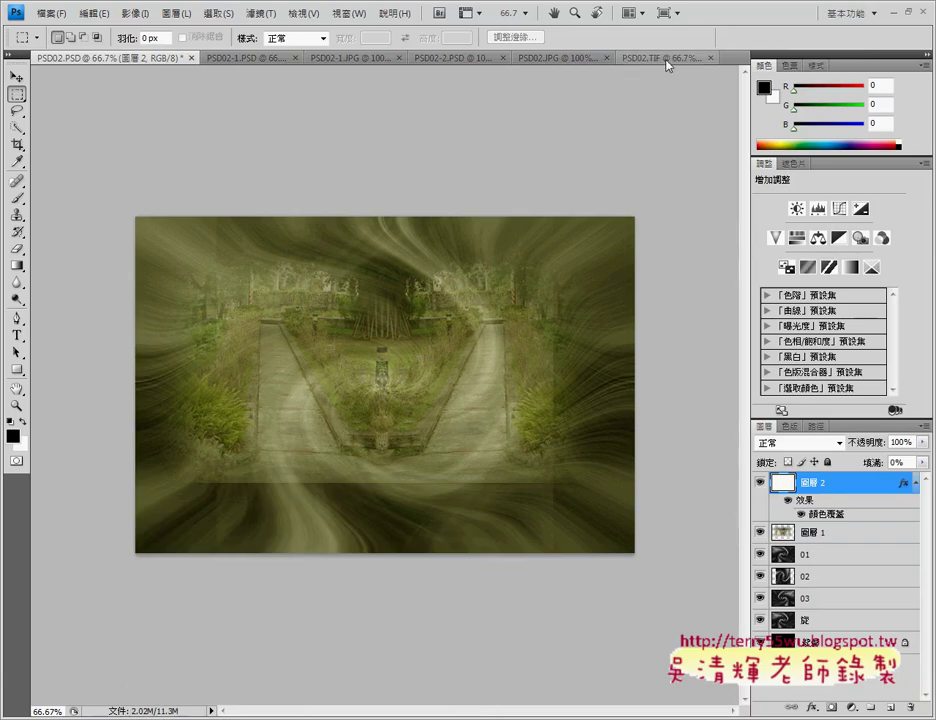
Glance at PSD02.TIF, then add a white-filled 圖層 3 in PSD02.PSD and open its layer style
{"action": "left_click", "coordinate": [668, 58]}
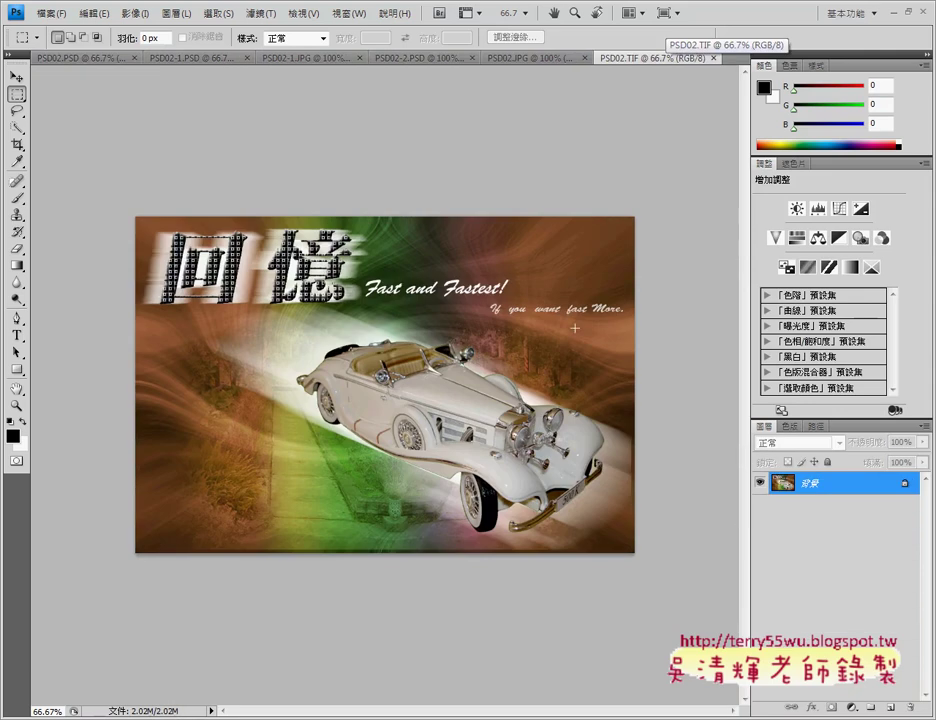
{"action": "left_click", "coordinate": [71, 60]}
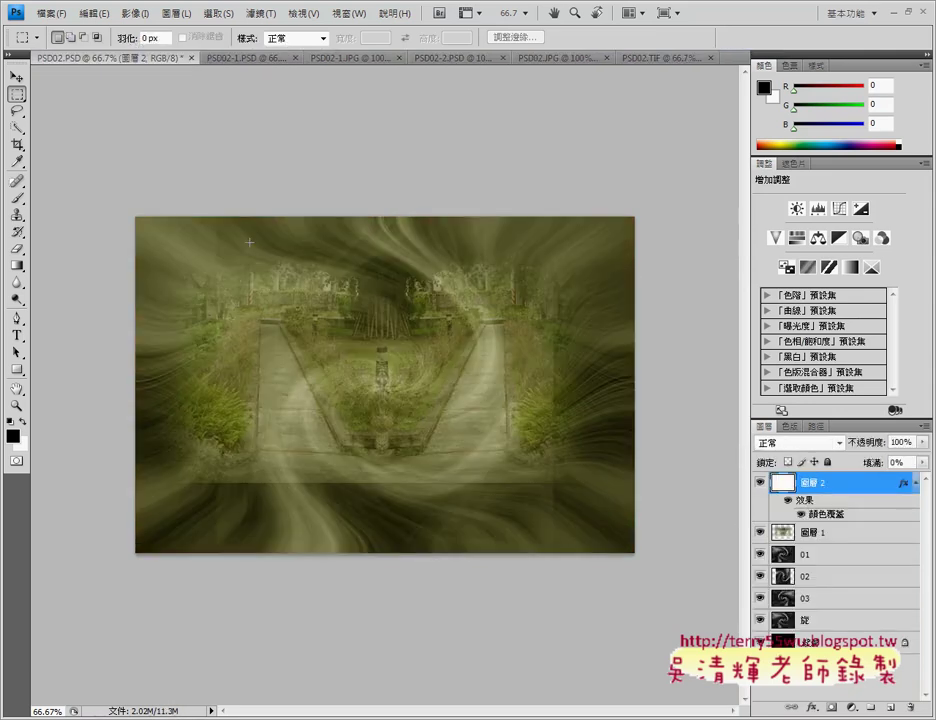
{"action": "left_click", "coordinate": [890, 708]}
{"action": "left_click", "coordinate": [84, 14]}
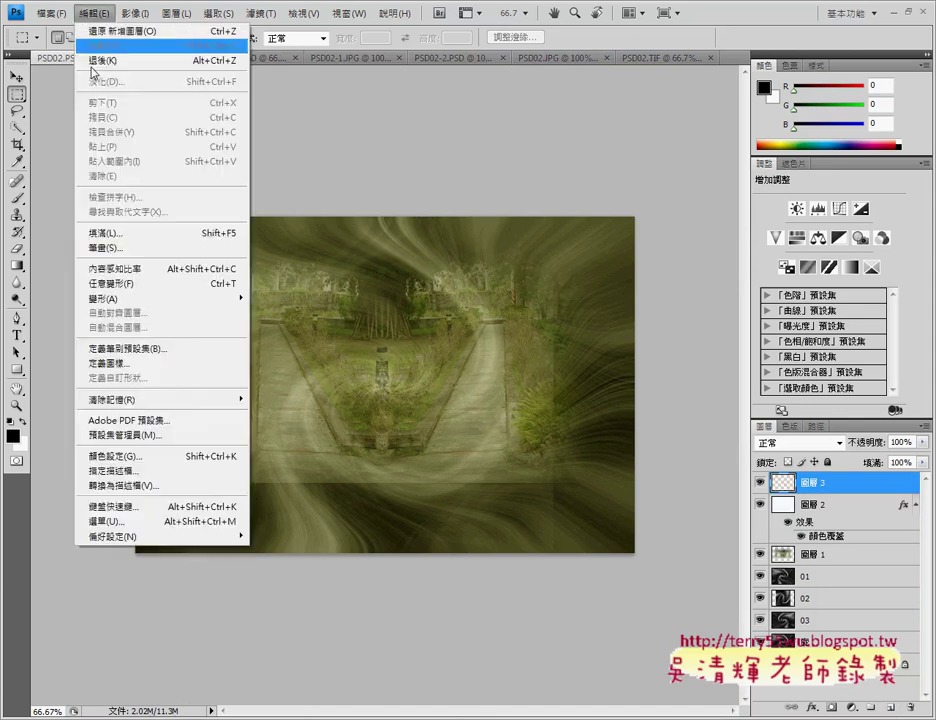
{"action": "left_click", "coordinate": [95, 233]}
{"action": "left_click", "coordinate": [533, 217]}
{"action": "key", "text": "m"}
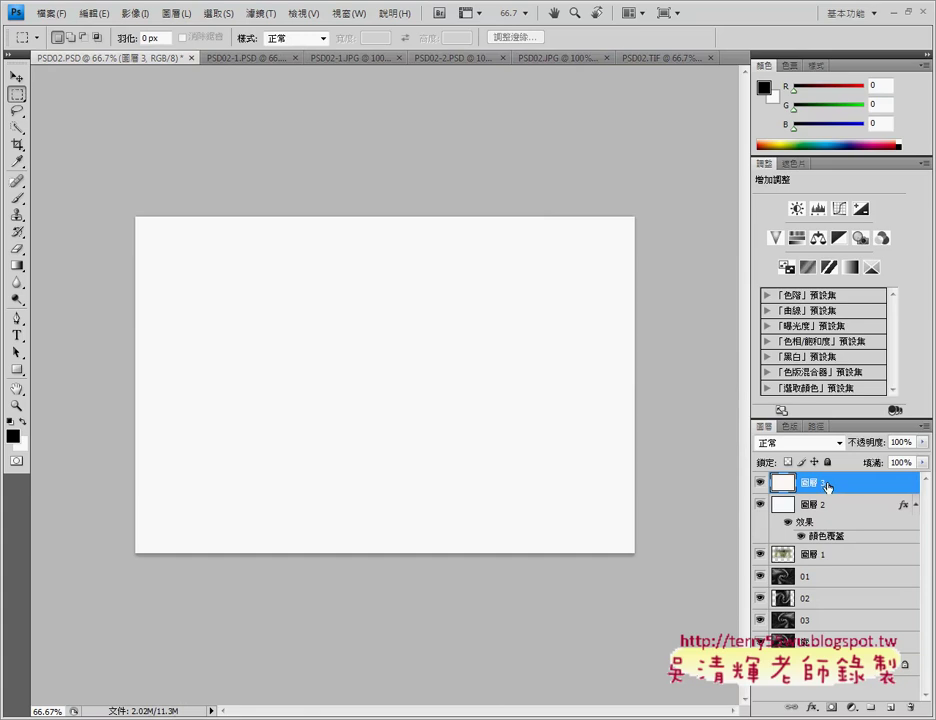
{"action": "double_click", "coordinate": [787, 484]}
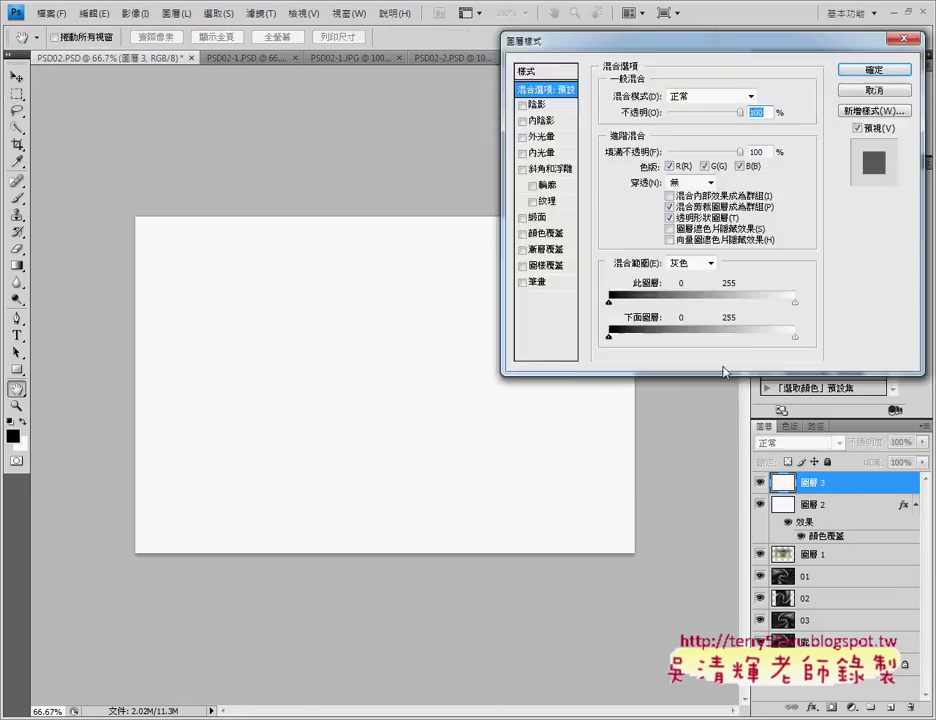
Try a spectrum 漸層覆蓋 on 圖層 3, then cancel the layer style unchanged
{"action": "left_click", "coordinate": [549, 250]}
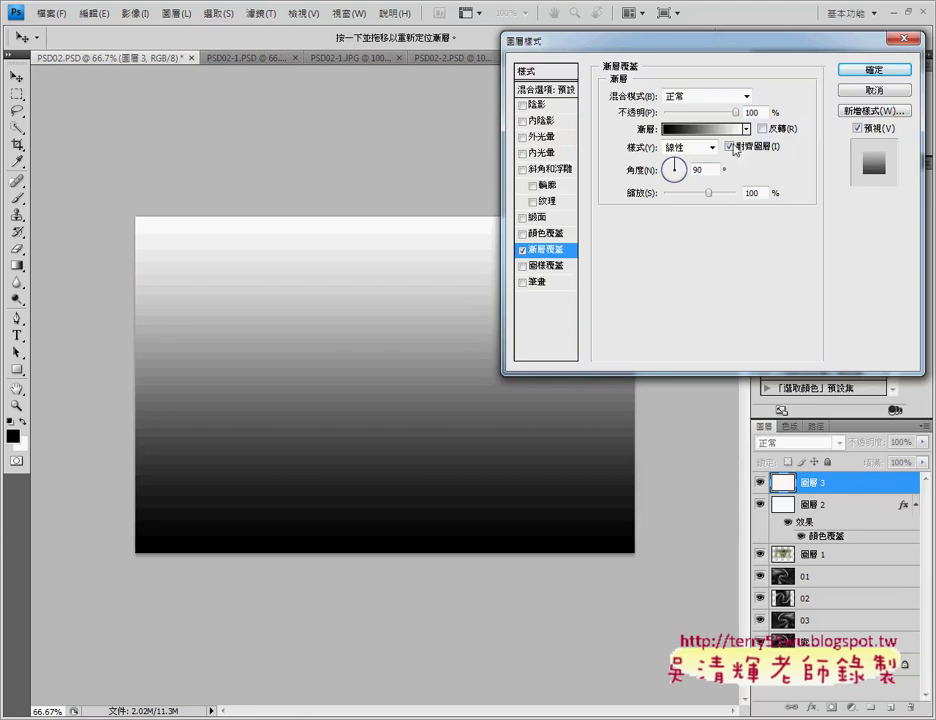
{"action": "left_click_drag", "start_coordinate": [725, 42], "coordinate": [713, 167]}
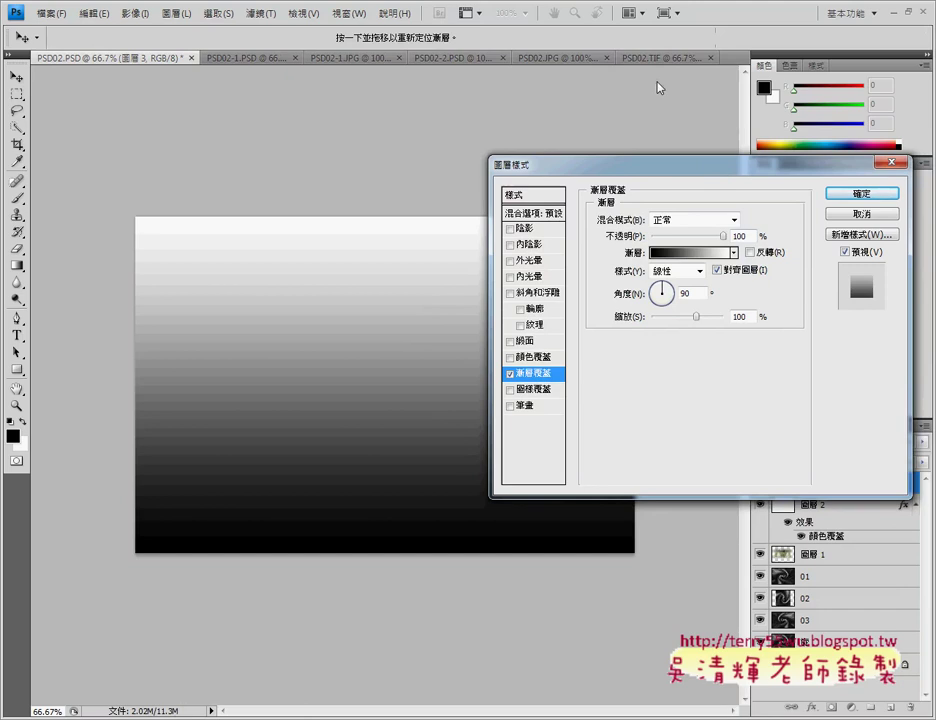
{"action": "left_click", "coordinate": [734, 253]}
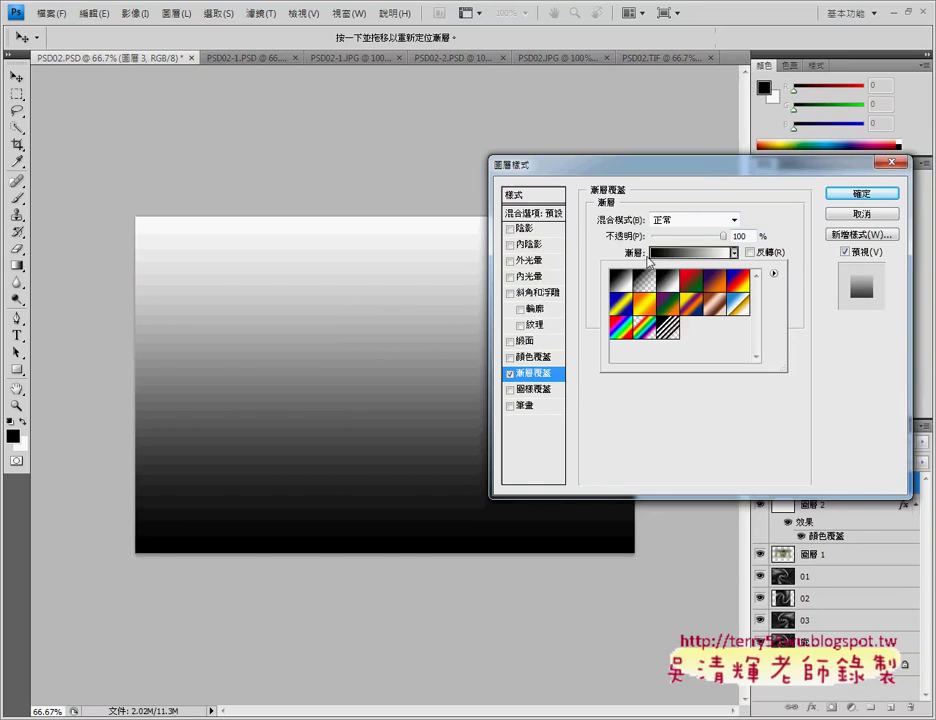
{"action": "left_click", "coordinate": [619, 332]}
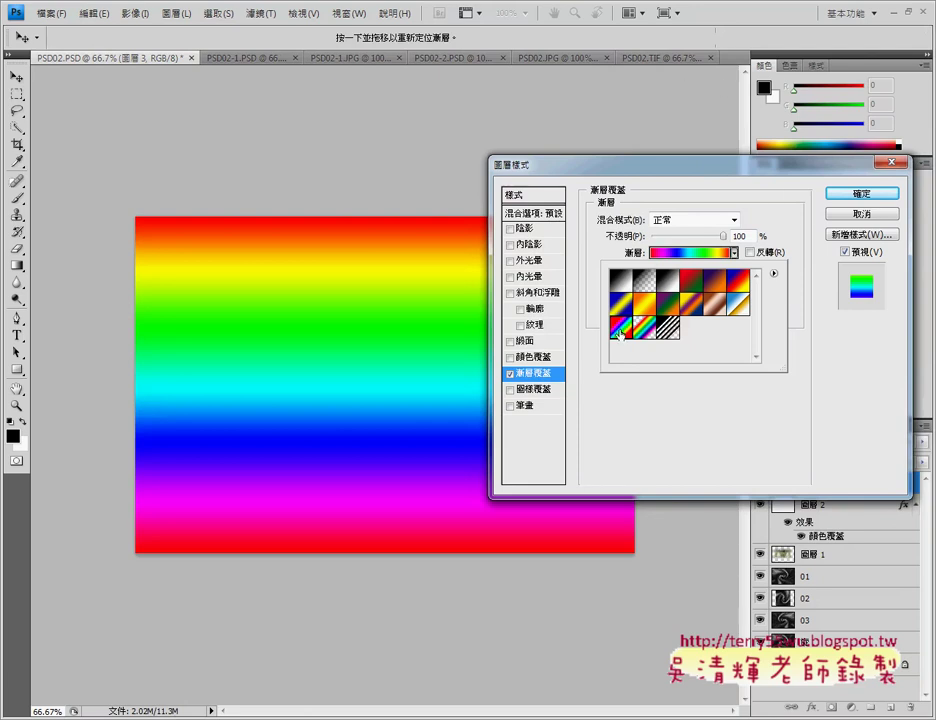
{"action": "left_click", "coordinate": [456, 243]}
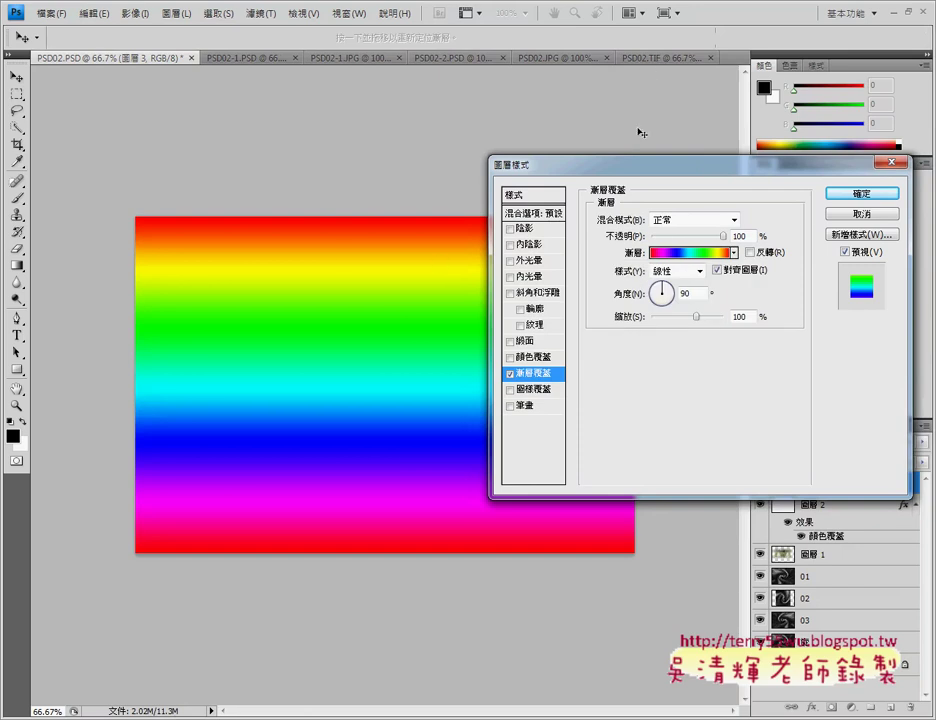
{"action": "left_click_drag", "start_coordinate": [648, 167], "coordinate": [559, 167]}
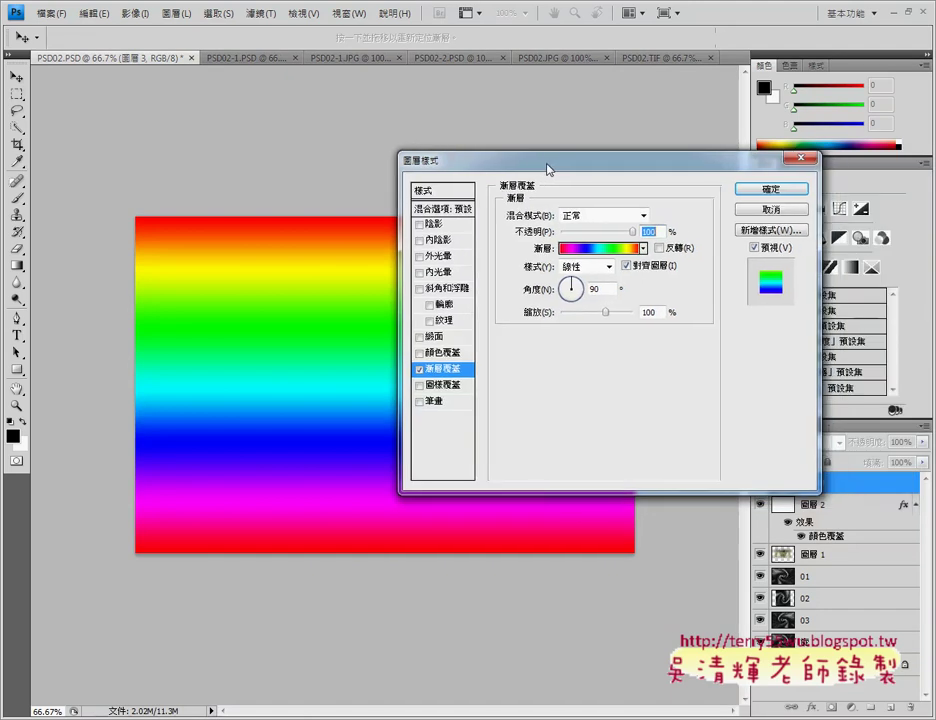
{"action": "left_click", "coordinate": [771, 210]}
Compare with PSD02.TIF, then reopen 圖層 3's layer style settings in PSD02.PSD
{"action": "left_click", "coordinate": [647, 58]}
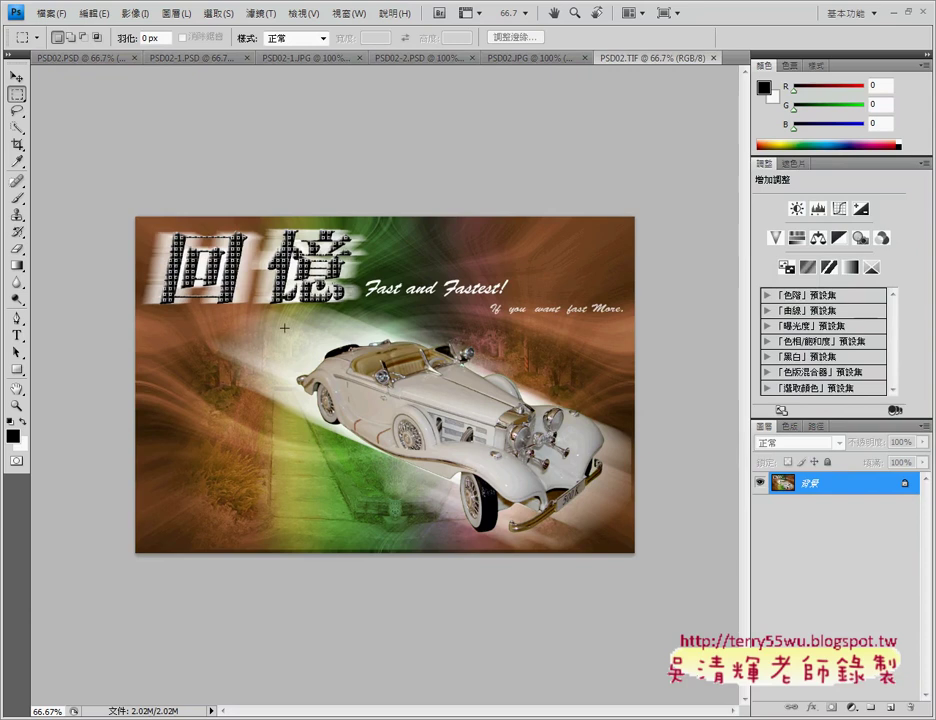
{"action": "left_click", "coordinate": [86, 58]}
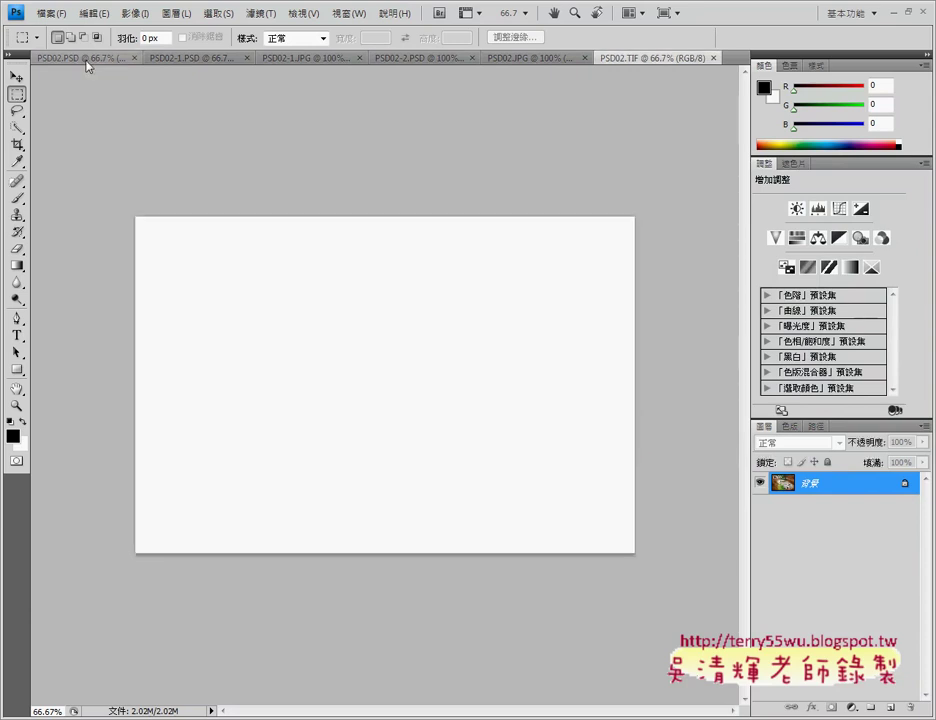
{"action": "double_click", "coordinate": [772, 485]}
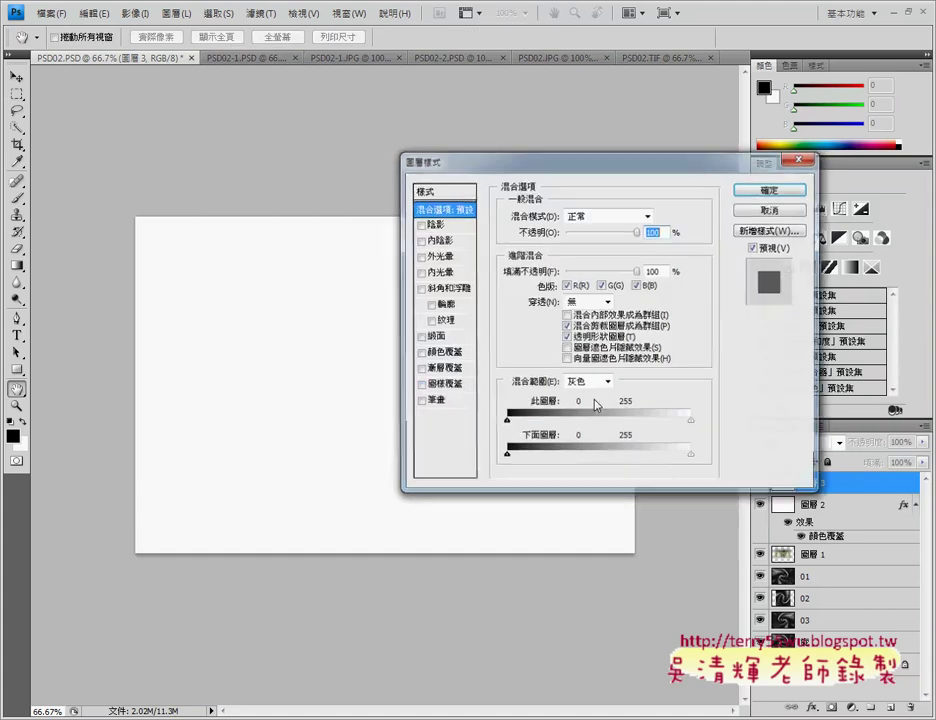
Enable Gradient Overlay on 圖層 3 and choose the rainbow spectrum gradient preset
{"action": "left_click", "coordinate": [443, 369]}
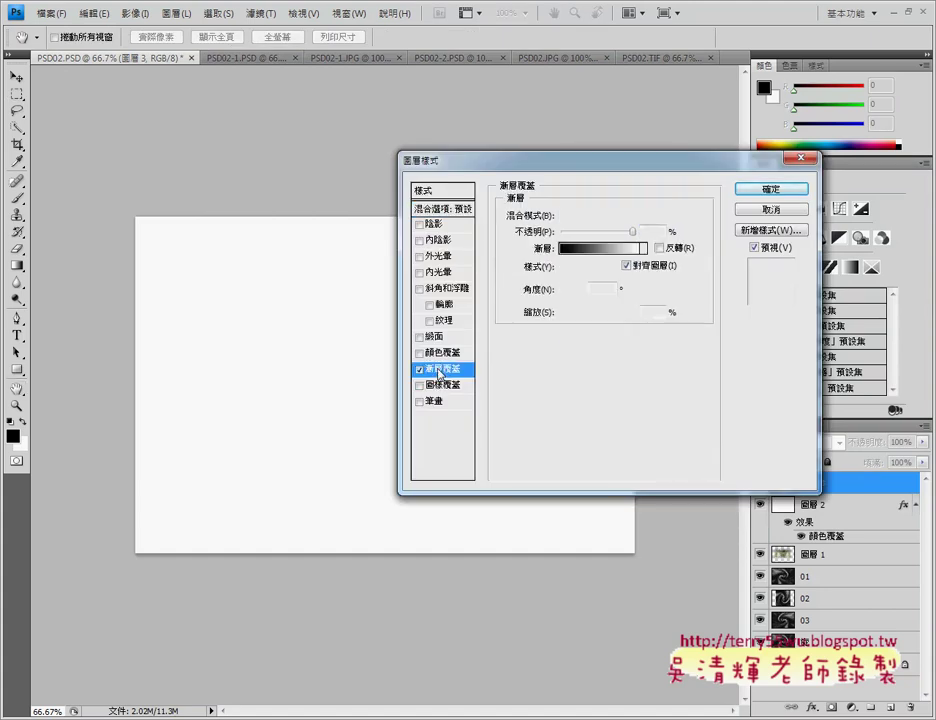
{"action": "left_click", "coordinate": [643, 248]}
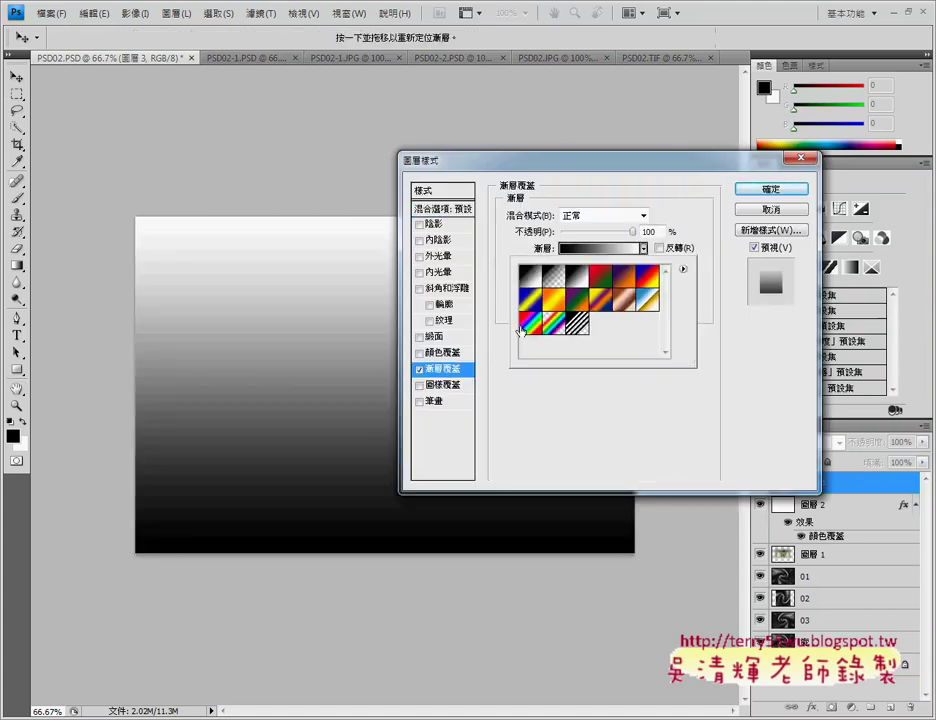
{"action": "left_click", "coordinate": [530, 322]}
{"action": "left_click", "coordinate": [495, 168]}
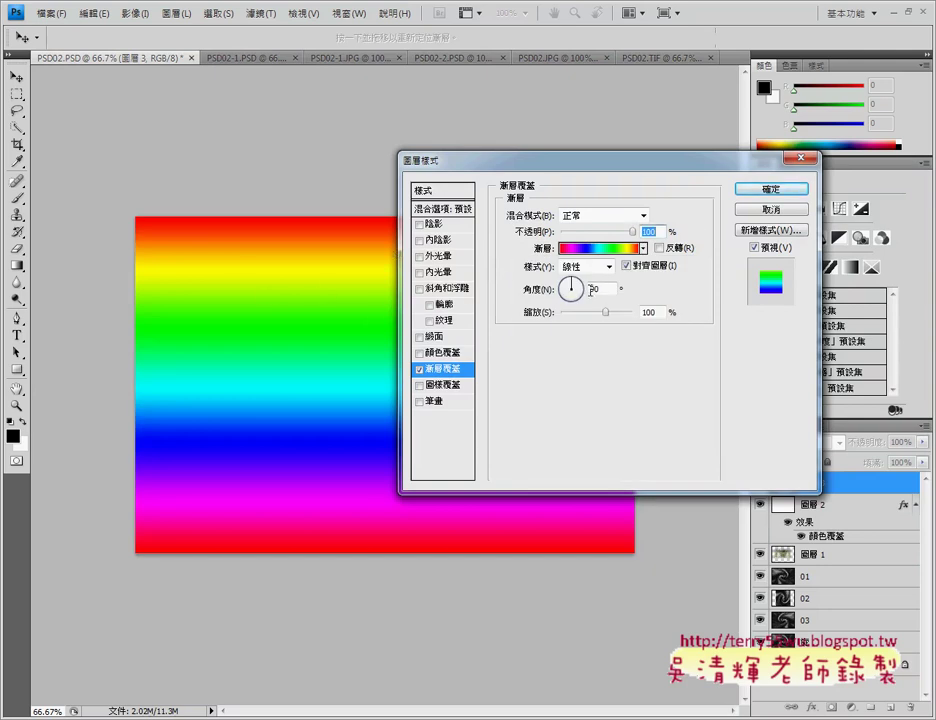
Set the gradient overlay angle to 0°
{"action": "left_click", "coordinate": [572, 287]}
{"action": "type", "text": "0"}
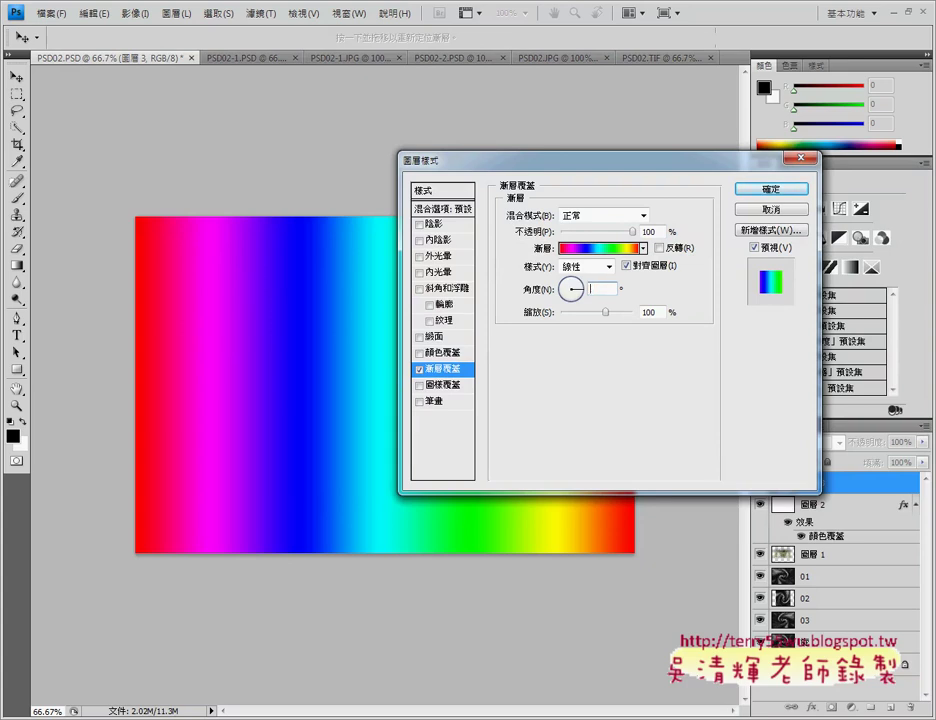
{"action": "type", "text": "90"}
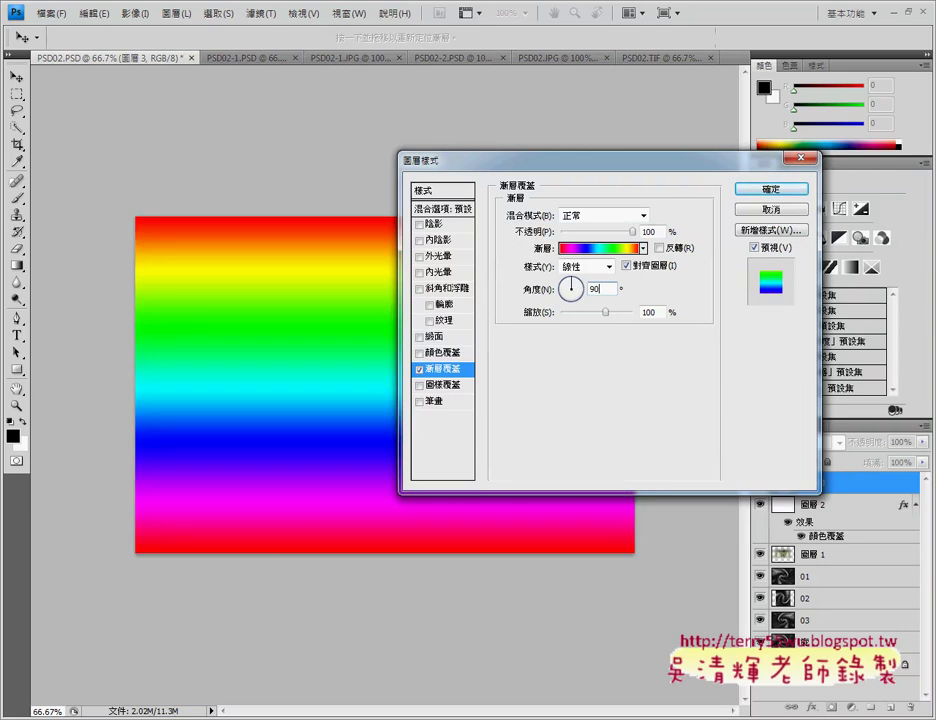
{"action": "key", "text": "BackSpace"}
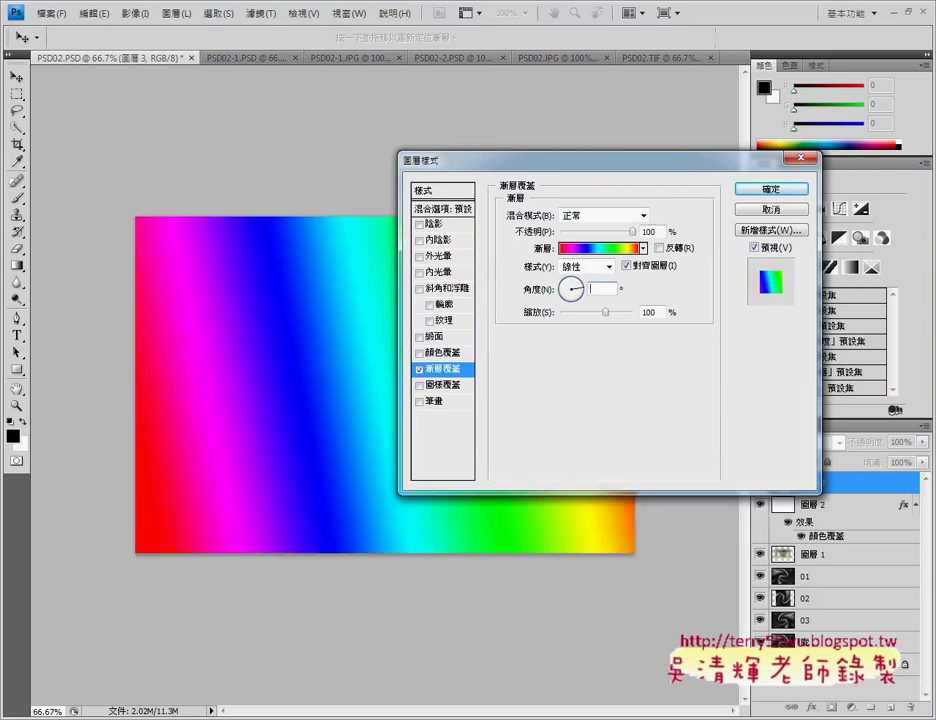
{"action": "type", "text": "0"}
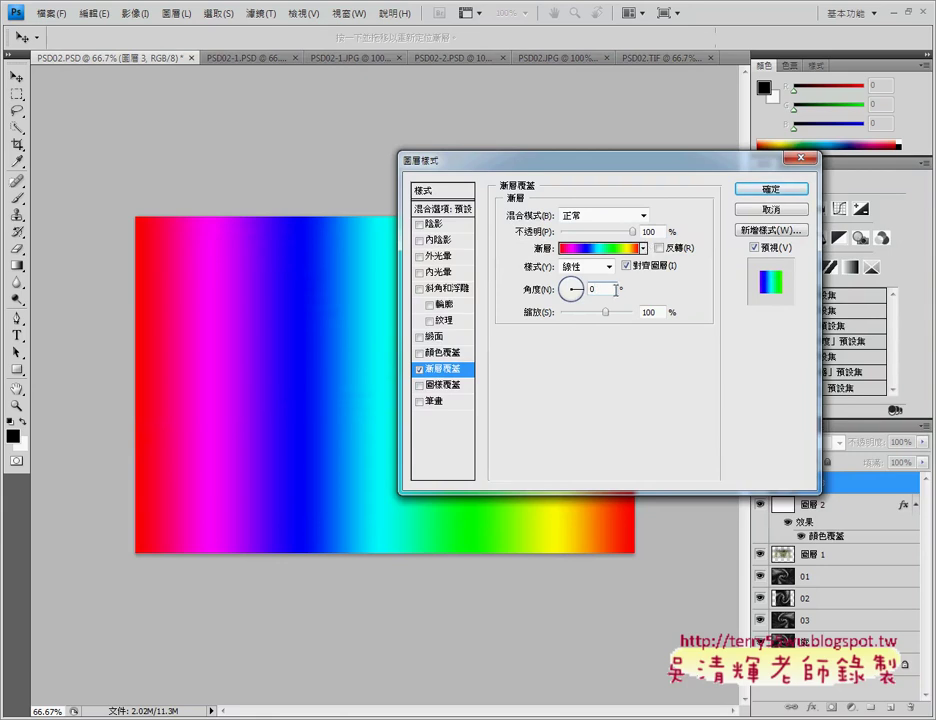
Set the gradient overlay blend mode to 覆蓋 (Overlay) and mark the settings in red
{"action": "left_click", "coordinate": [645, 217]}
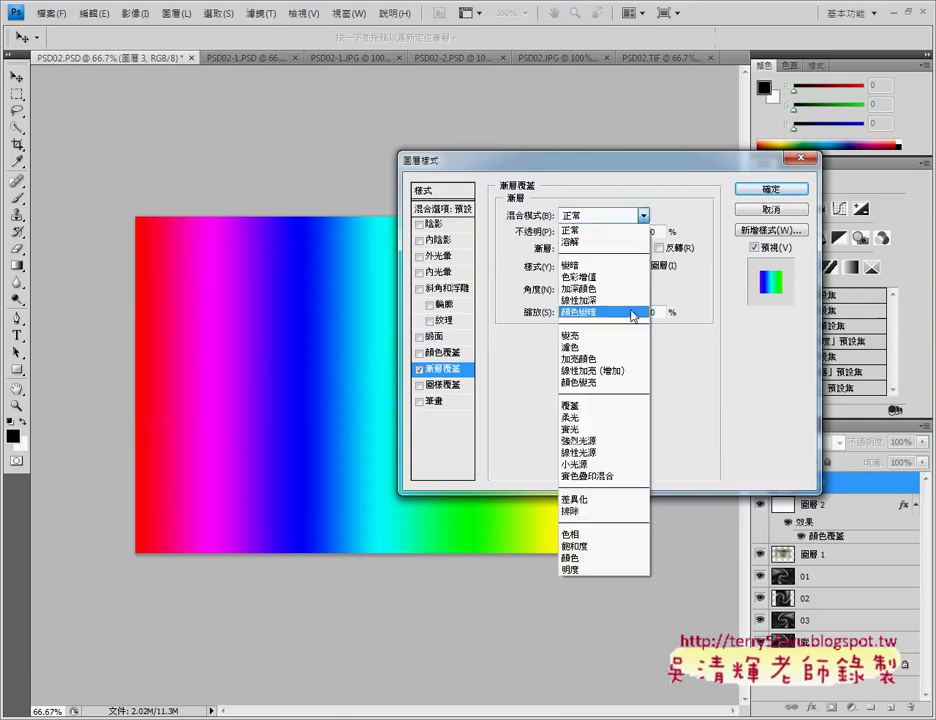
{"action": "left_click", "coordinate": [620, 406]}
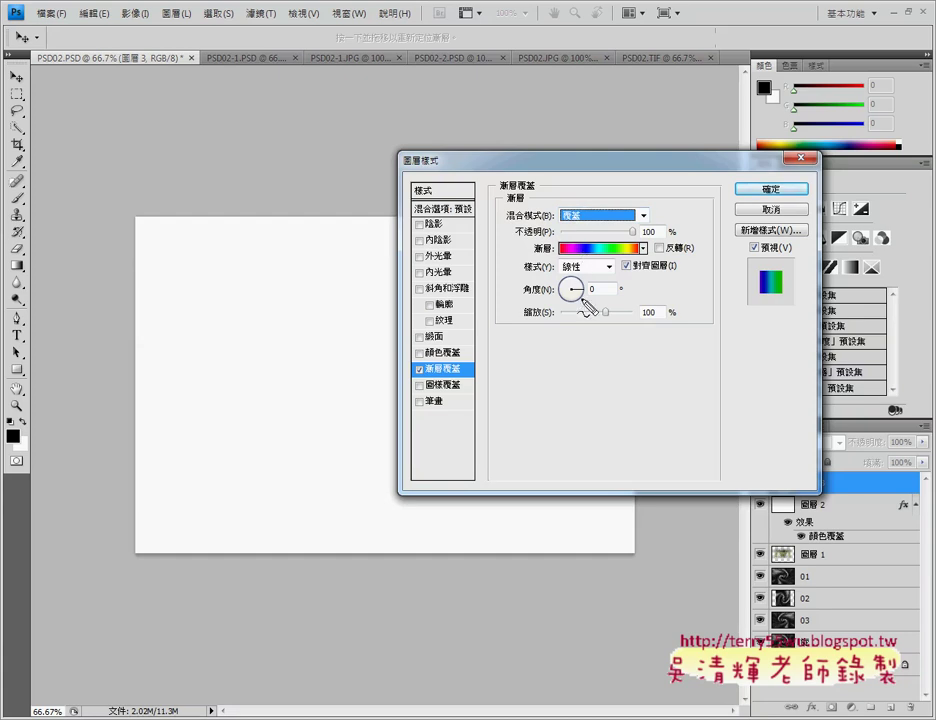
{"action": "left_click_drag", "start_coordinate": [450, 357], "coordinate": [456, 374]}
{"action": "mouse_move", "coordinate": [393, 310]}
{"action": "left_mouse_down"}
{"action": "mouse_move", "coordinate": [417, 330]}
{"action": "mouse_move", "coordinate": [420, 356]}
{"action": "left_mouse_up"}
{"action": "left_click_drag", "start_coordinate": [584, 197], "coordinate": [548, 304]}
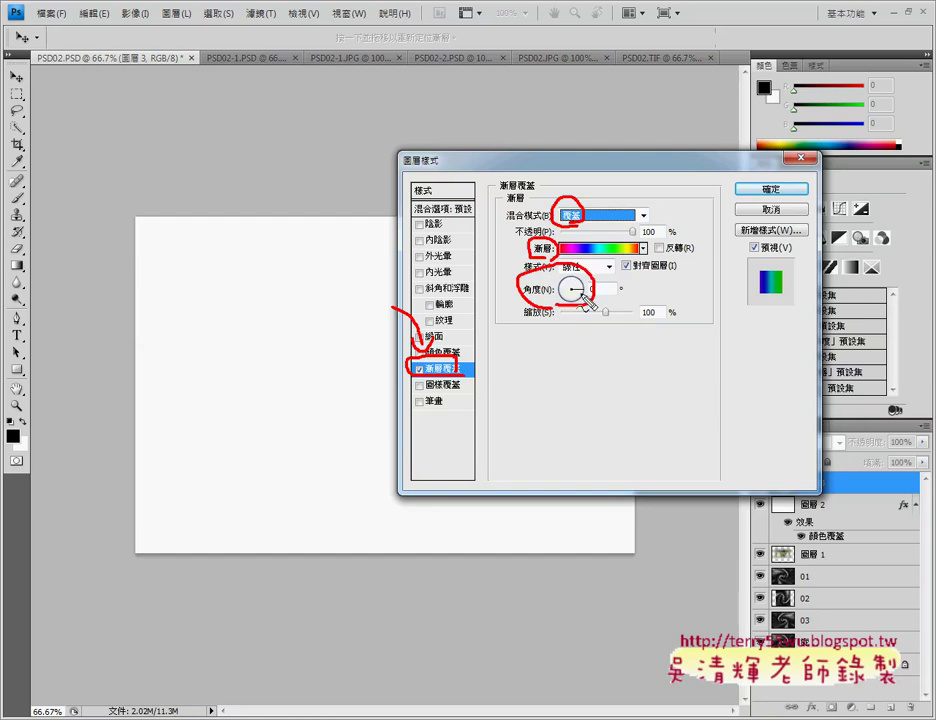
Clear the red marks and check the PDF instructions before returning to Layer Style
{"action": "key", "text": "Escape"}
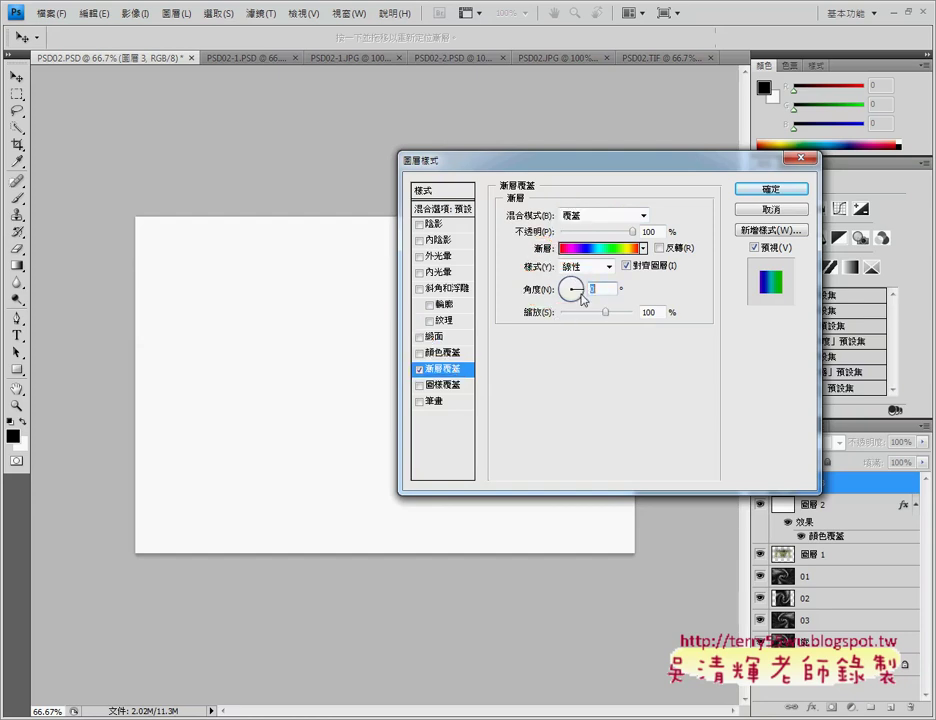
{"action": "key", "text": "alt+Tab"}
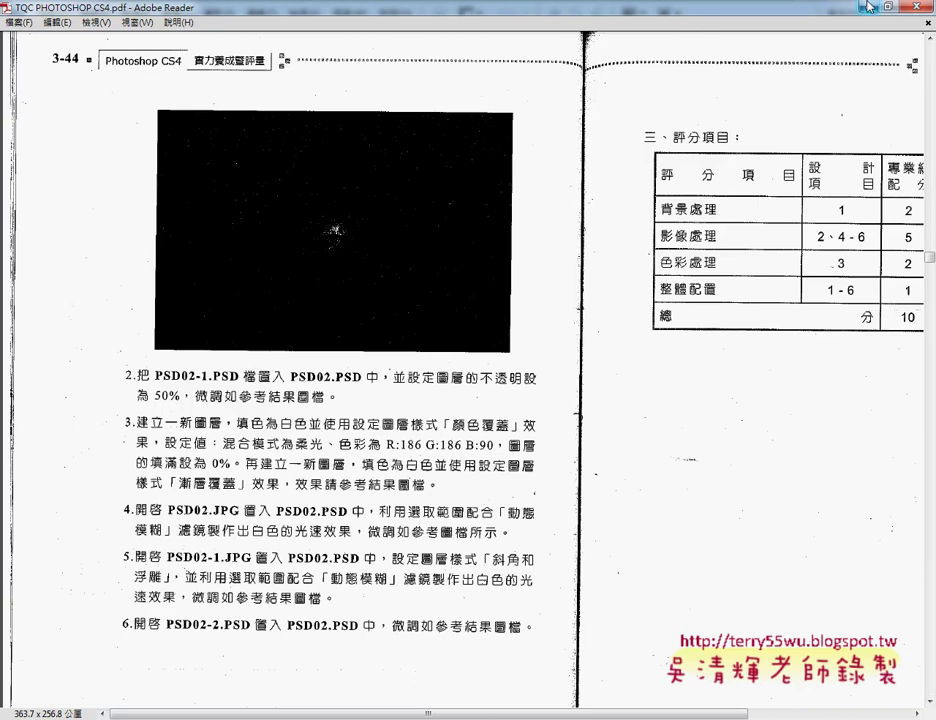
{"action": "key", "text": "alt+Tab"}
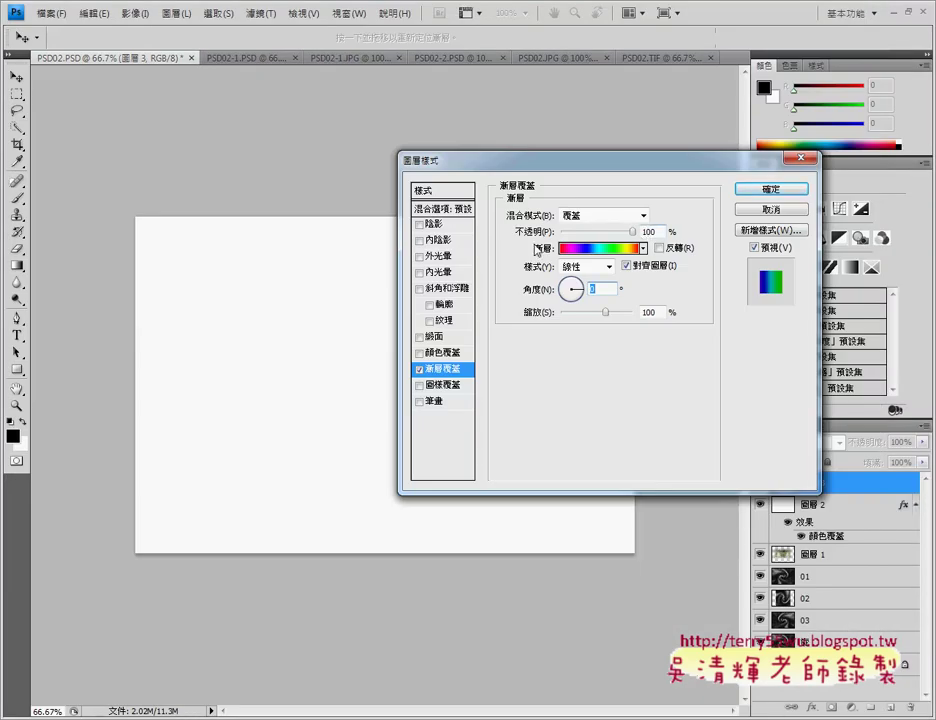
Lower the gradient overlay opacity to 25%, keep 線性 (Linear) style, and confirm with 確定
{"action": "left_click_drag", "start_coordinate": [632, 232], "coordinate": [577, 234]}
{"action": "left_click", "coordinate": [643, 231]}
{"action": "type", "text": "15"}
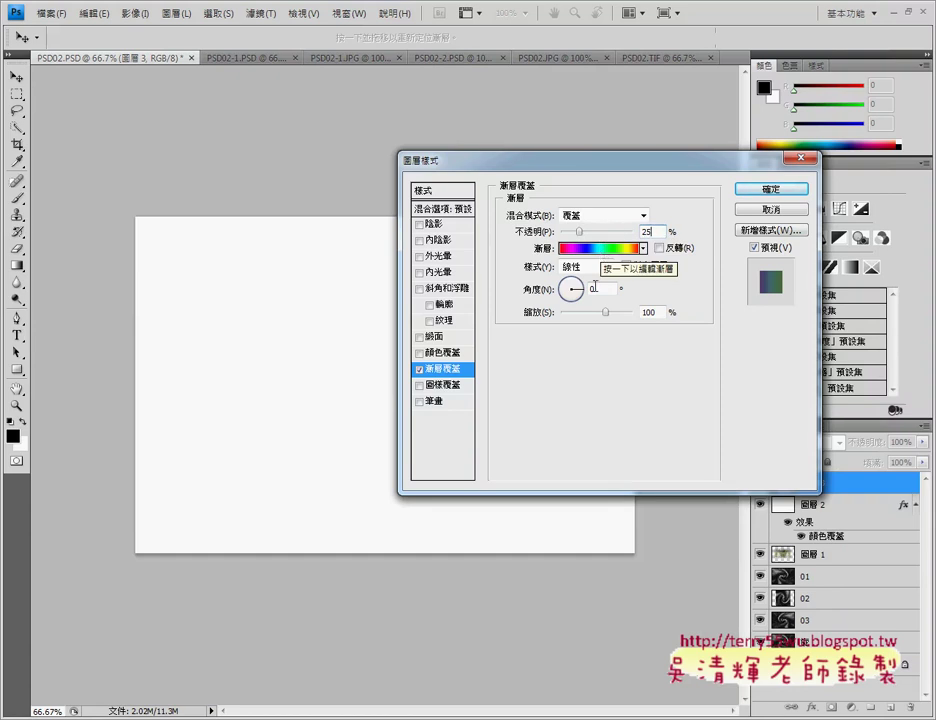
{"action": "left_click", "coordinate": [603, 267]}
{"action": "left_click", "coordinate": [601, 268]}
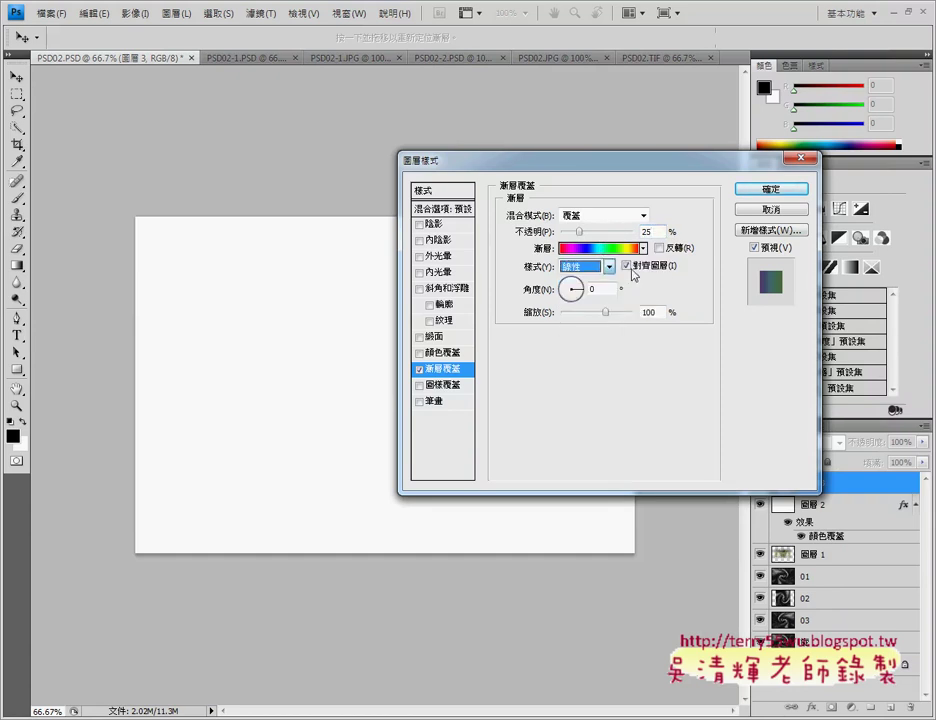
{"action": "left_click", "coordinate": [760, 192]}
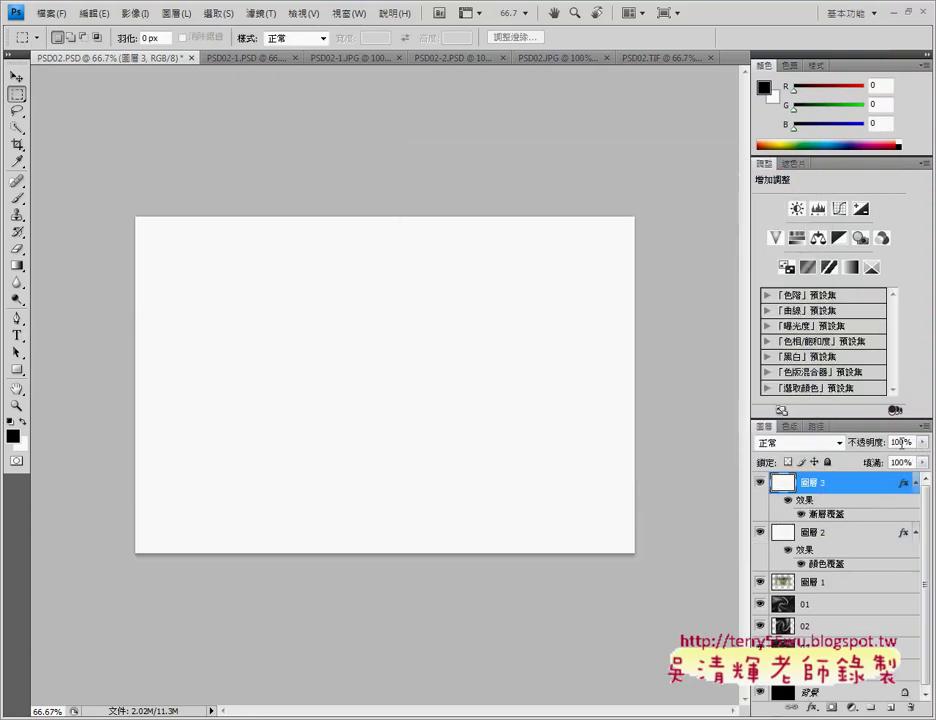
{"action": "double_click", "coordinate": [902, 442]}
{"action": "left_click", "coordinate": [798, 442]}
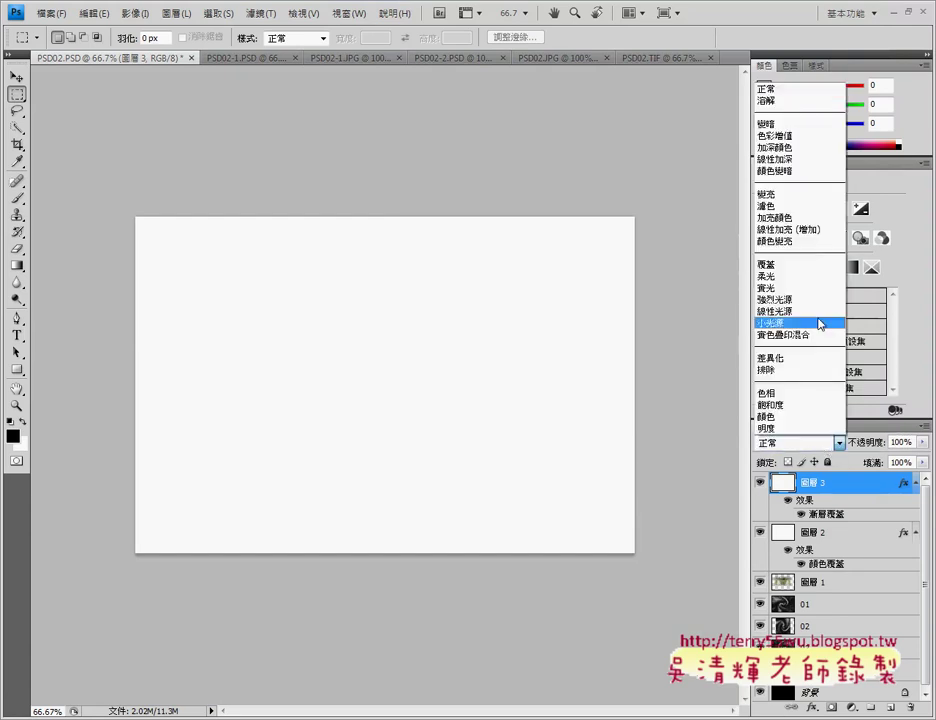
{"action": "left_click", "coordinate": [812, 265]}
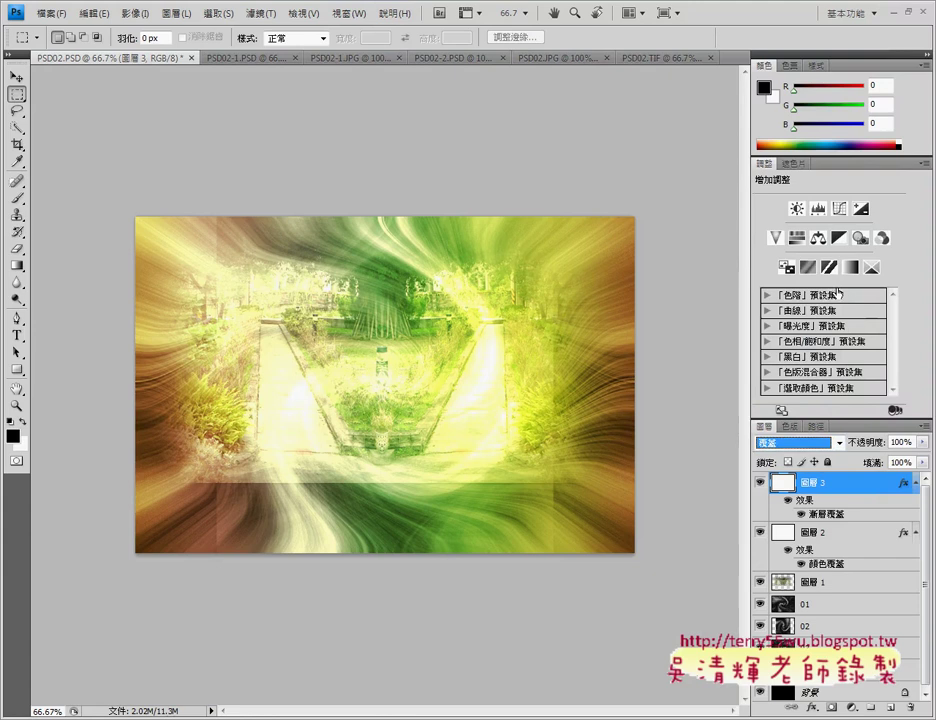
{"action": "left_click", "coordinate": [824, 445]}
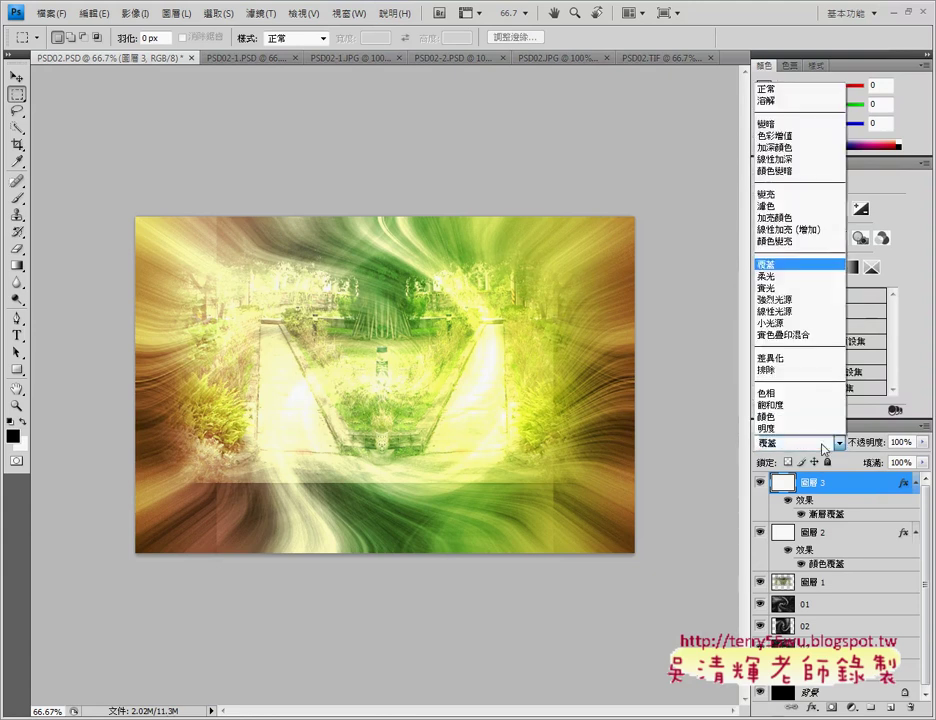
{"action": "left_click", "coordinate": [824, 445]}
{"action": "left_click", "coordinate": [810, 97]}
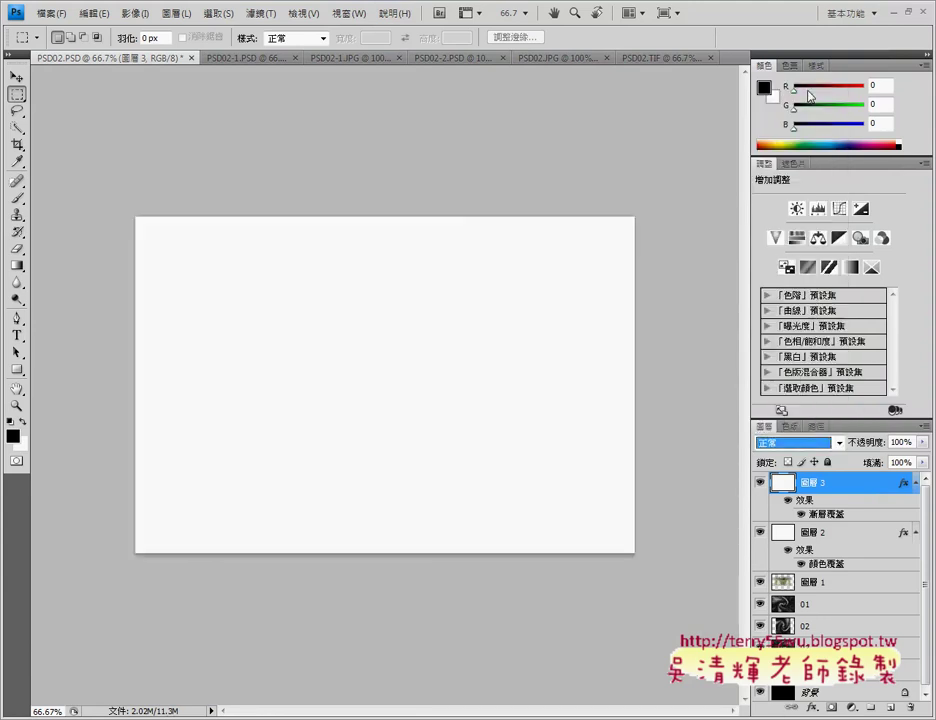
{"action": "left_click", "coordinate": [923, 463]}
{"action": "mouse_move", "coordinate": [923, 463]}
{"action": "left_mouse_down"}
{"action": "mouse_move", "coordinate": [868, 486]}
{"action": "mouse_move", "coordinate": [921, 486]}
{"action": "left_mouse_up"}
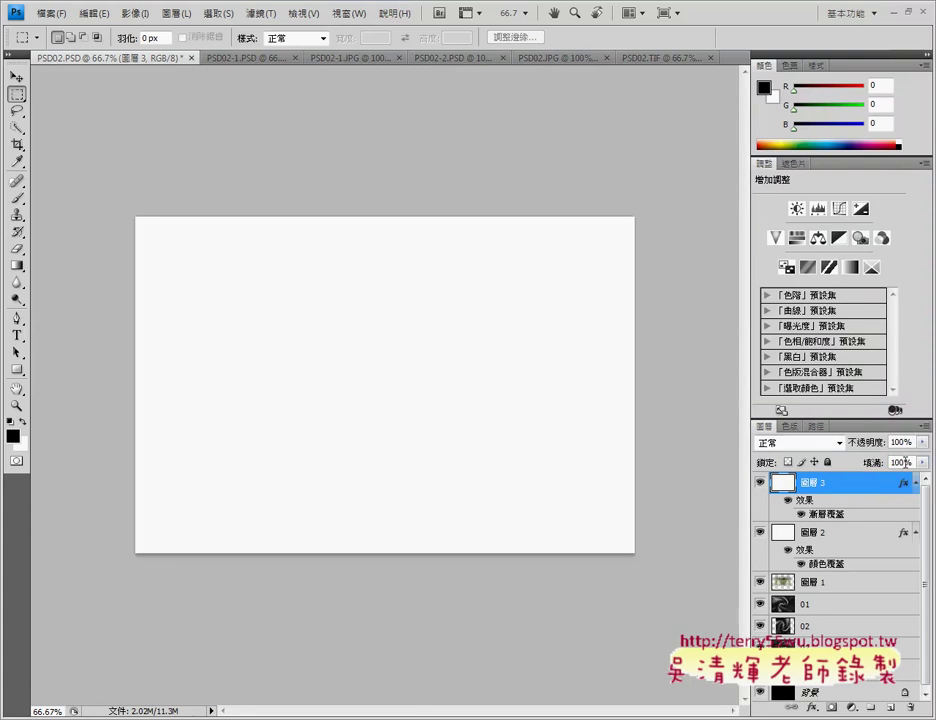
Set 圖層 3's 填滿 (Fill) to 0% in the Layers panel
{"action": "double_click", "coordinate": [905, 462]}
{"action": "left_click", "coordinate": [923, 462]}
{"action": "left_click_drag", "start_coordinate": [921, 486], "coordinate": [848, 484]}
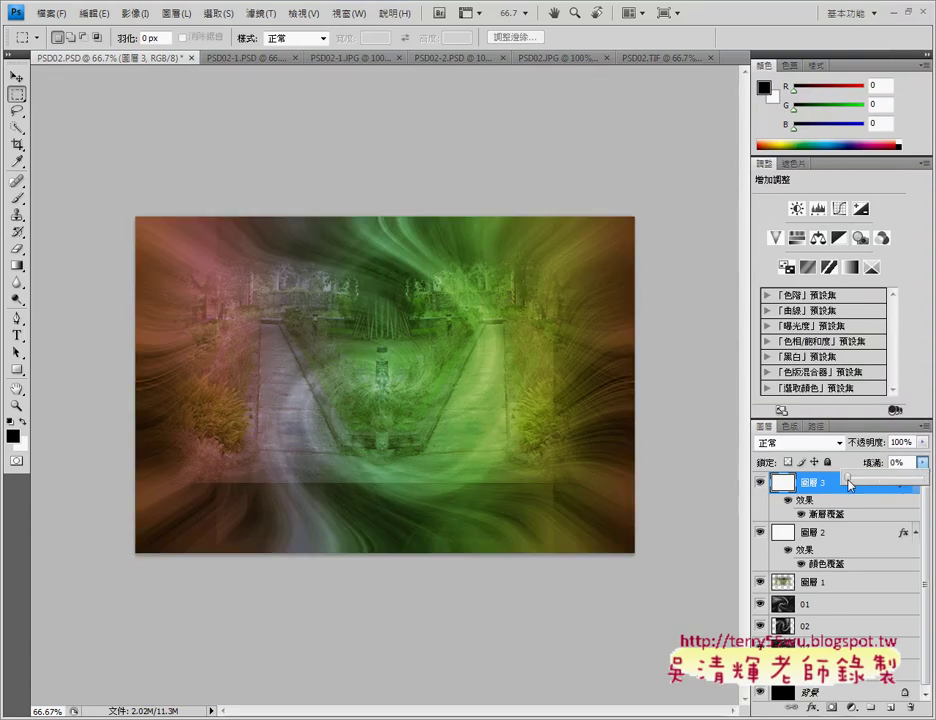
{"action": "left_click", "coordinate": [909, 482]}
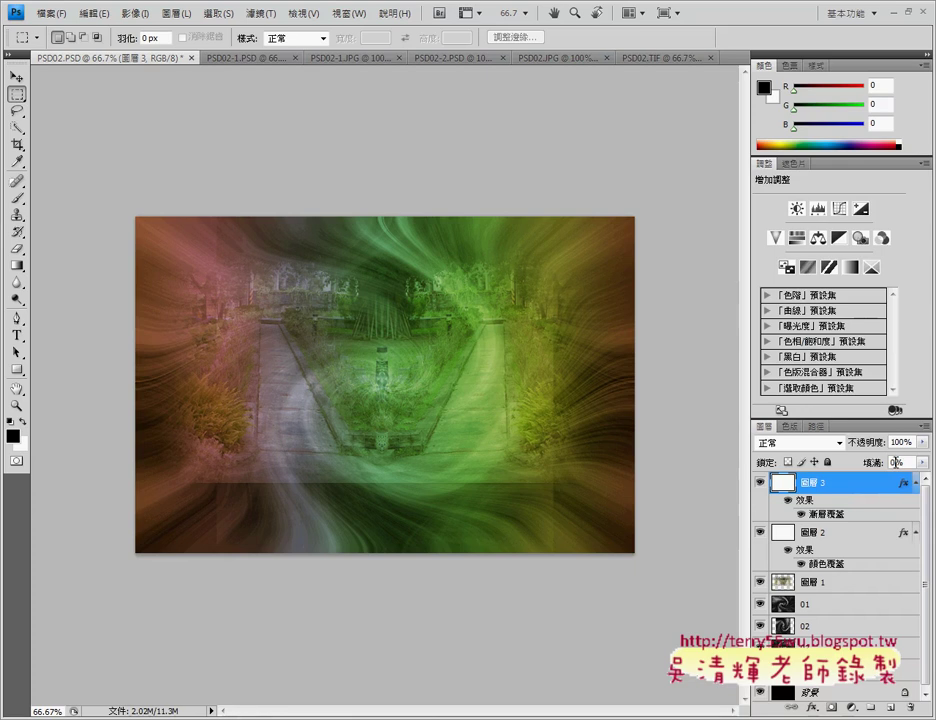
{"action": "double_click", "coordinate": [895, 462]}
{"action": "type", "text": "5"}
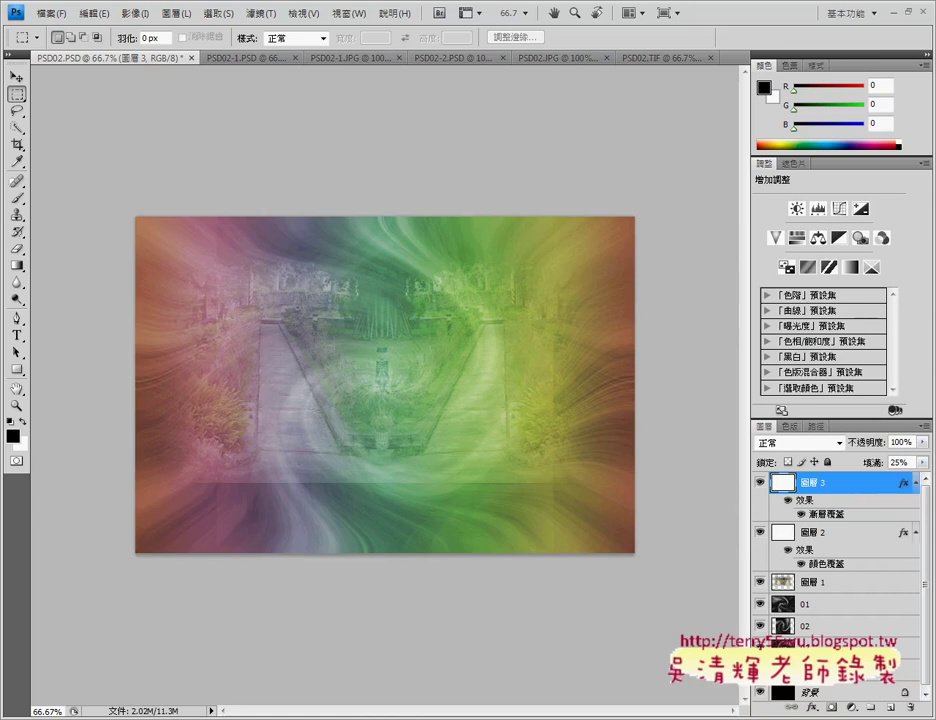
{"action": "key", "text": "BackSpace"}
{"action": "key", "text": "BackSpace"}
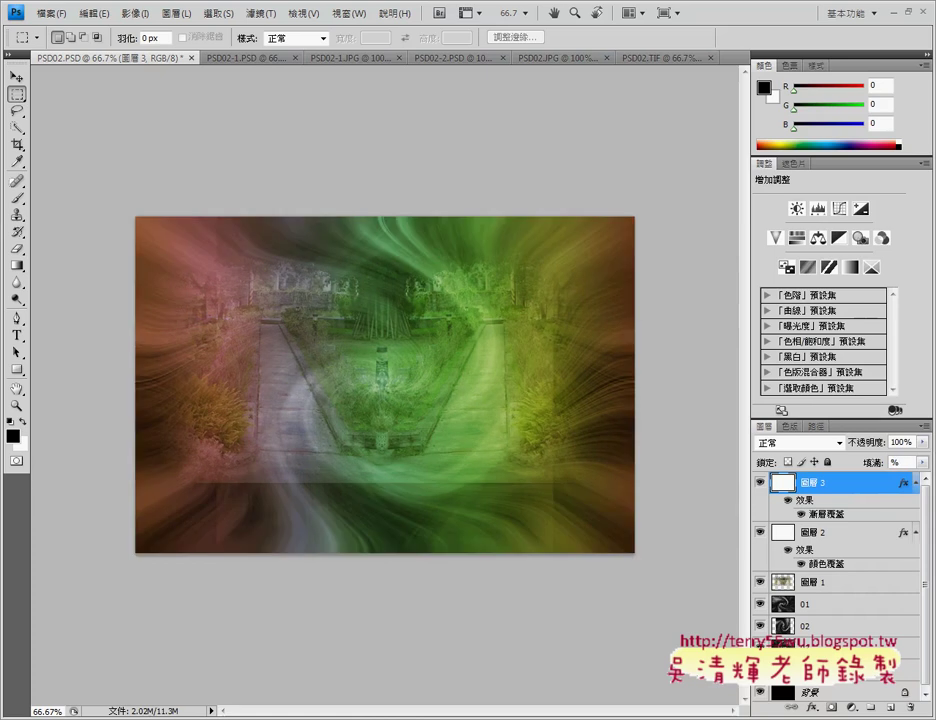
{"action": "type", "text": "0"}
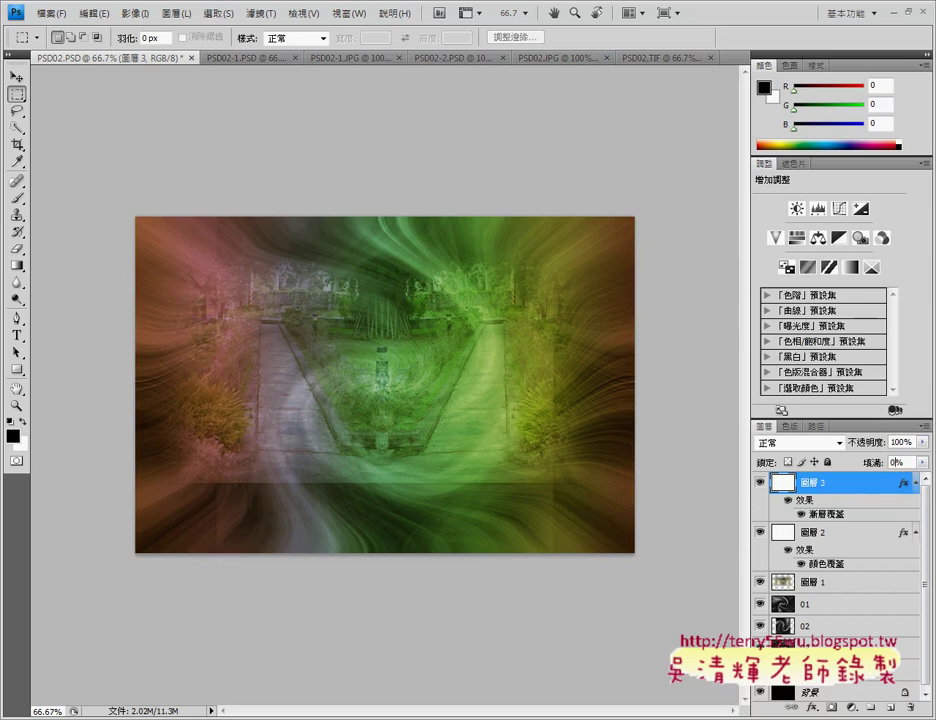
Reselect 圖層 3 and compare the result with the PDF exercise instructions
{"action": "left_click", "coordinate": [830, 537]}
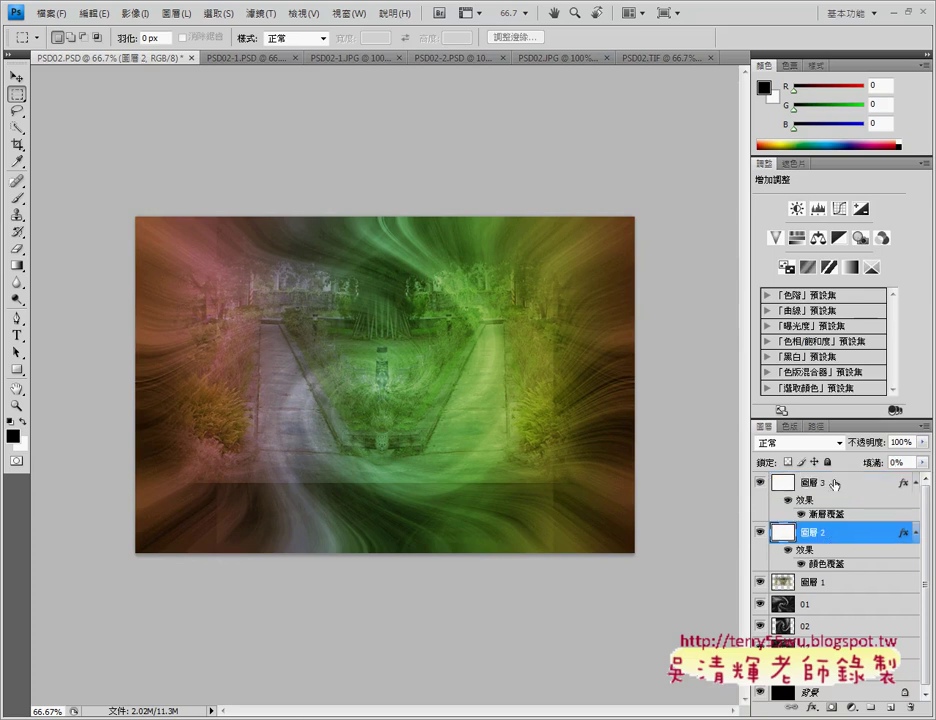
{"action": "left_click", "coordinate": [812, 483]}
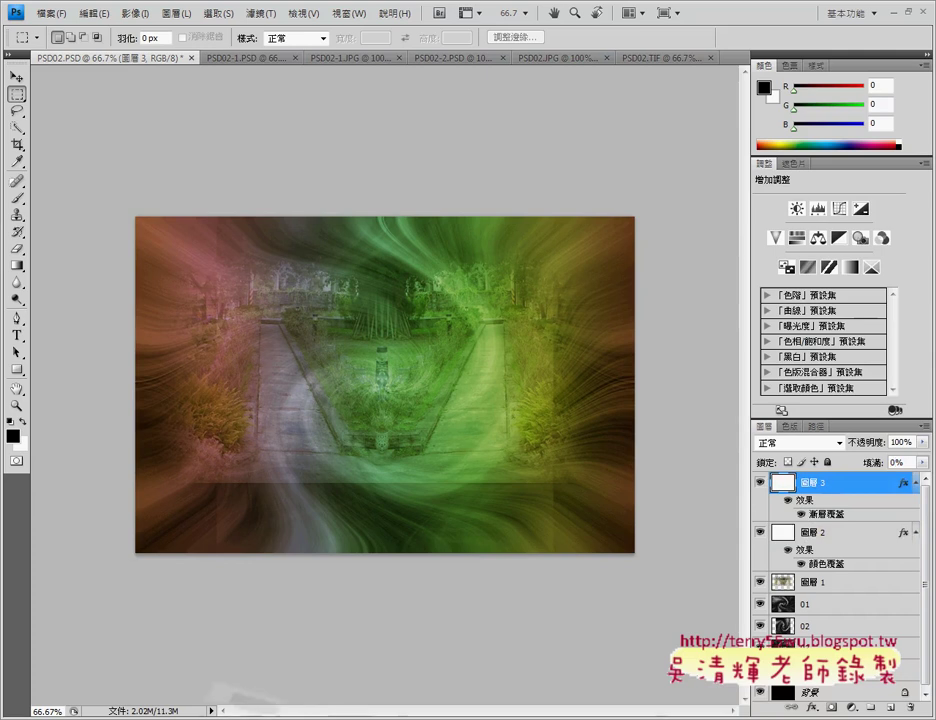
{"action": "key", "text": "alt+Tab"}
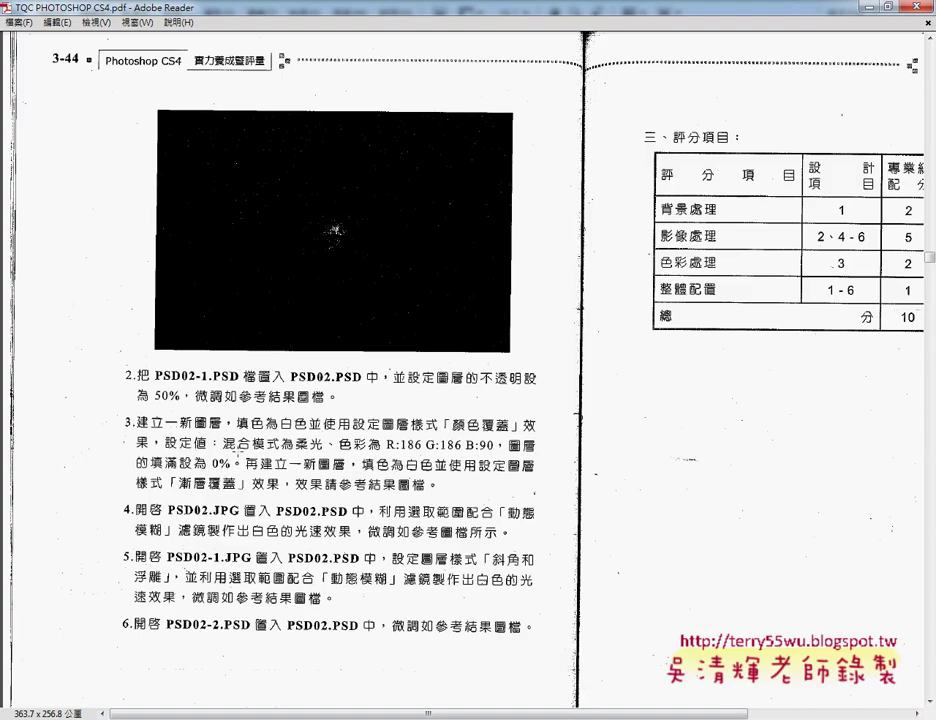
{"action": "key", "text": "alt+Tab"}
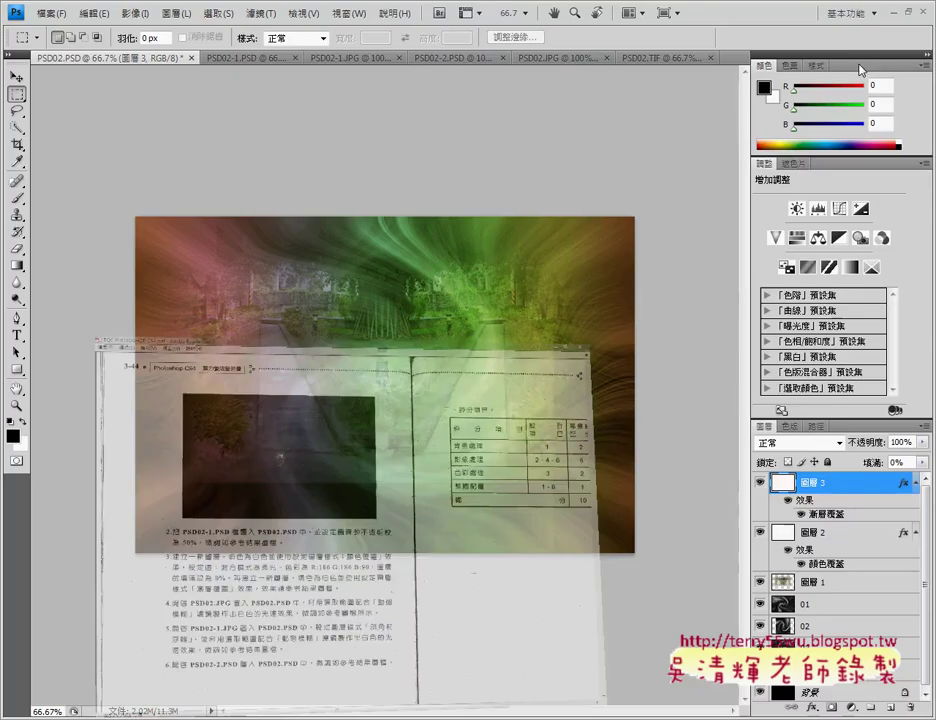
Reopen 圖層 3's Layer Style dialog to view its blending options
{"action": "double_click", "coordinate": [777, 488]}
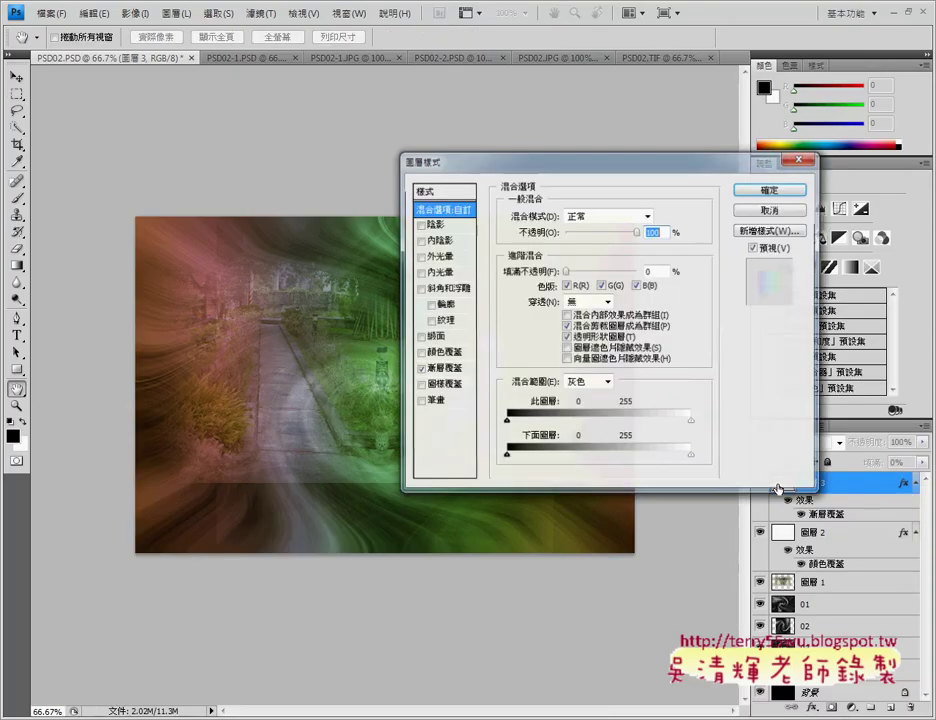